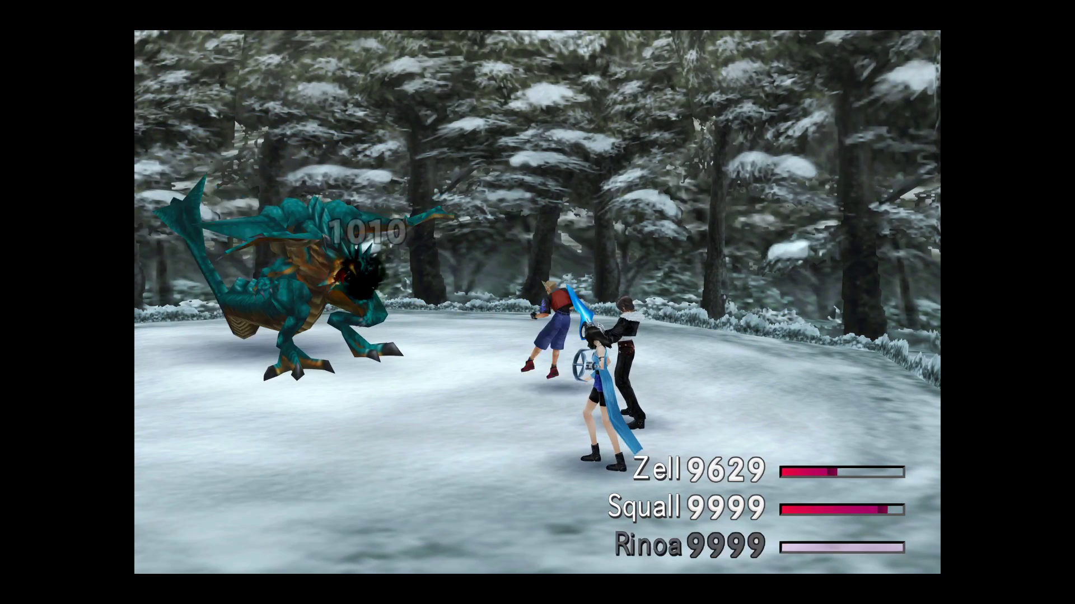
key(x)
key(x)
key(x)
key(x)
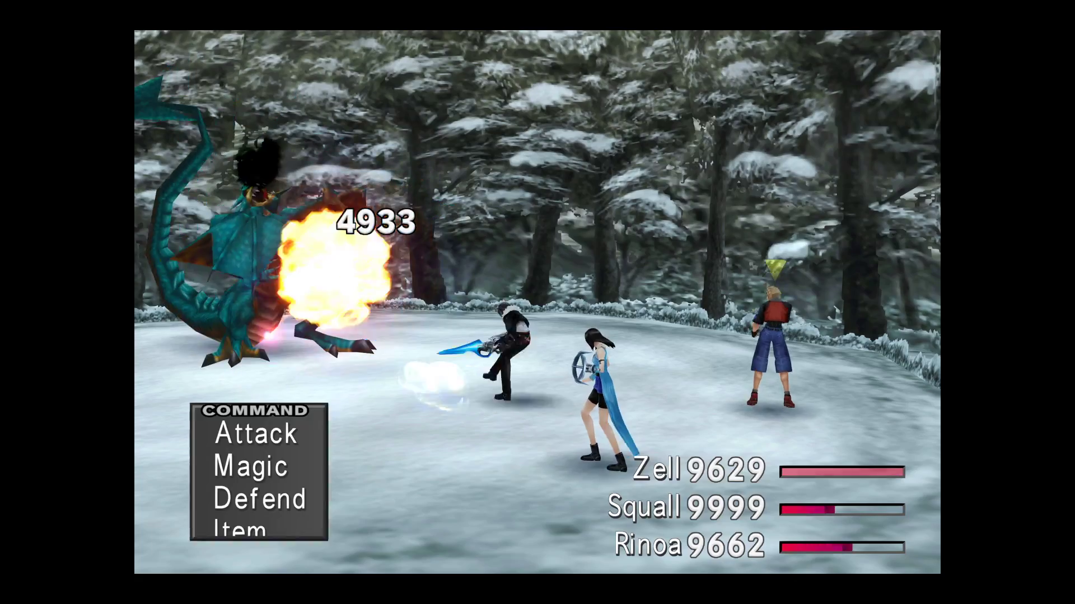
key(Return)
key(Return)
key(Return)
key(Return)
key(Return)
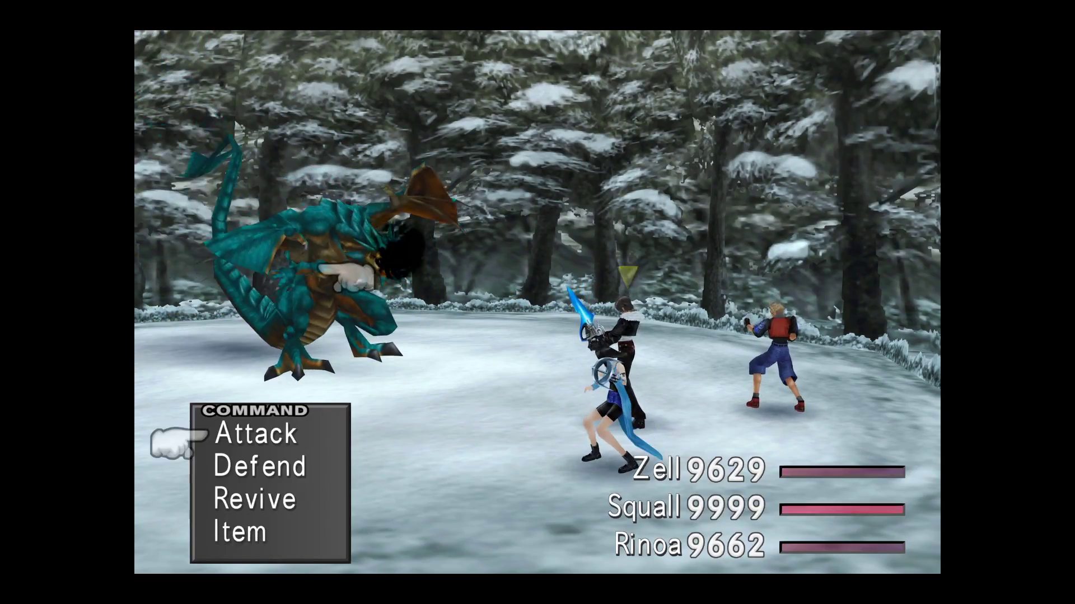
key(Return)
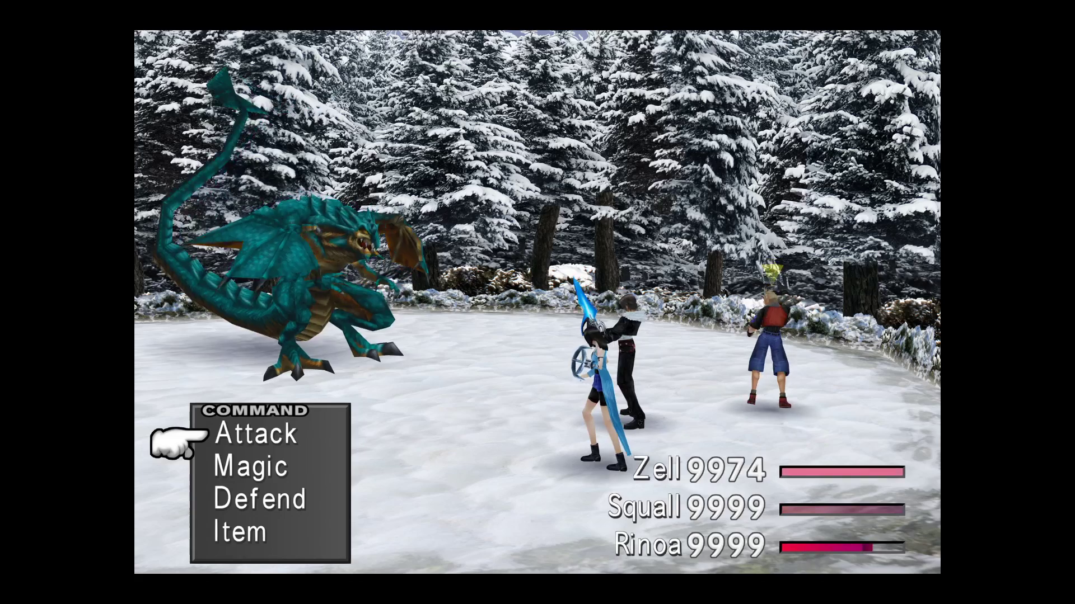
key(x)
key(x)
key(x)
key(x)
key(x)
key(x)
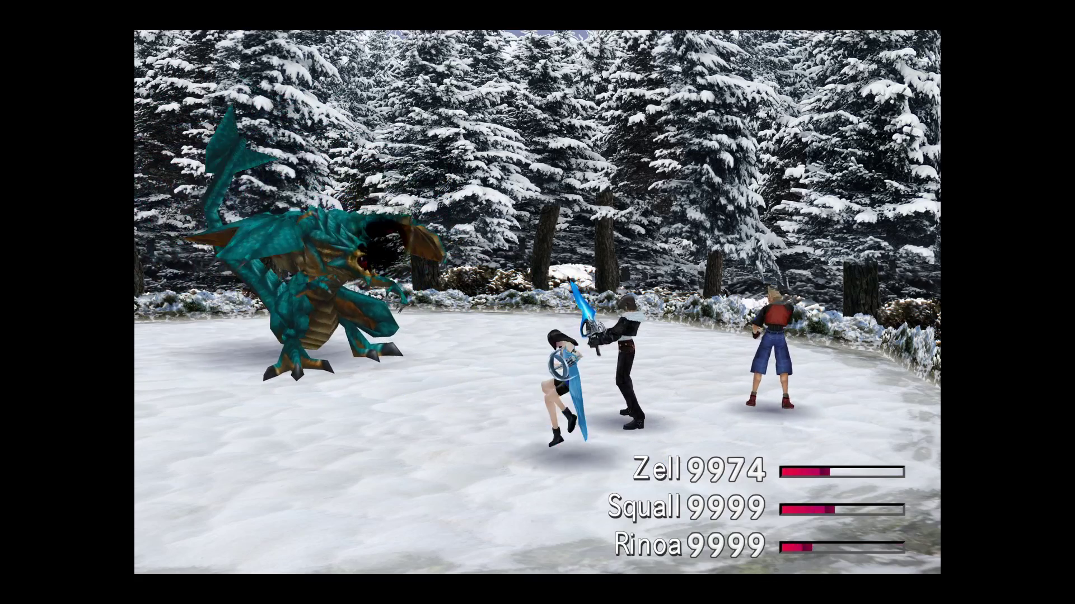
key(x)
key(x)
key(x)
key(x)
key(x)
key(x)
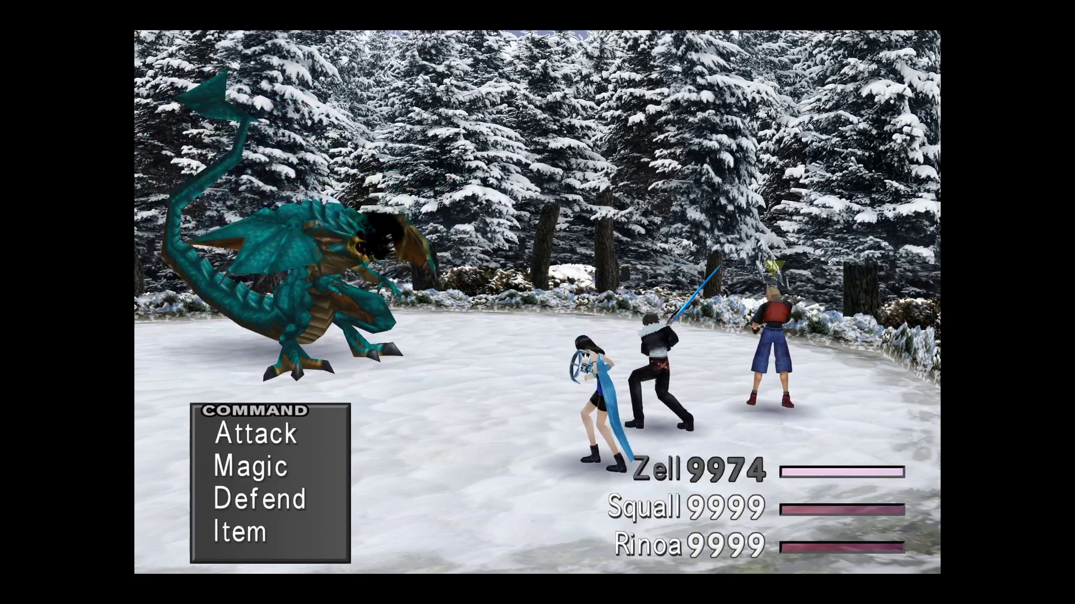
key(x)
key(x)
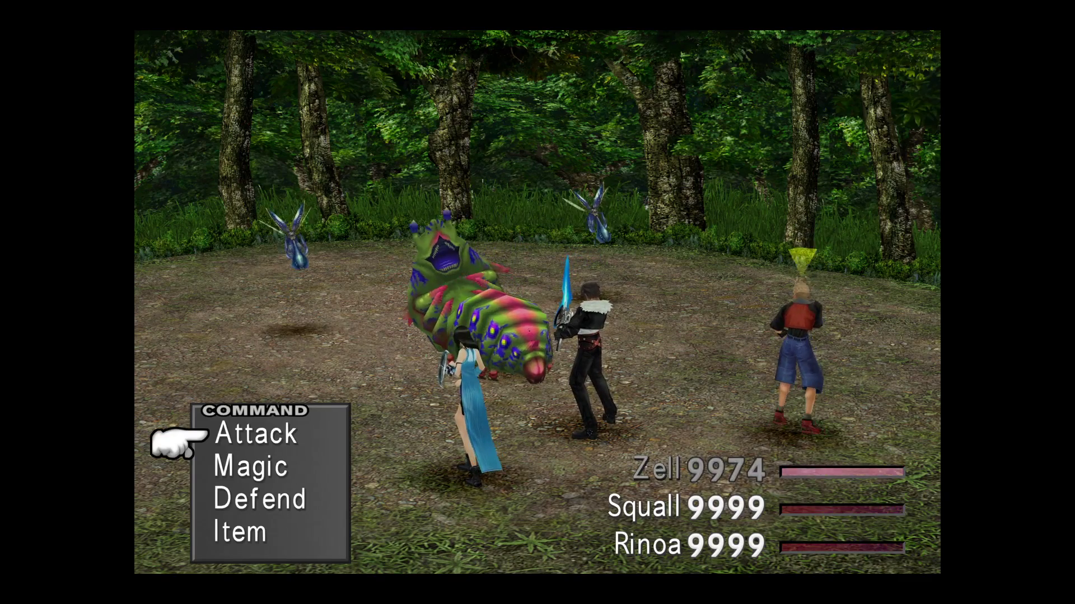
key(Return)
key(Return)
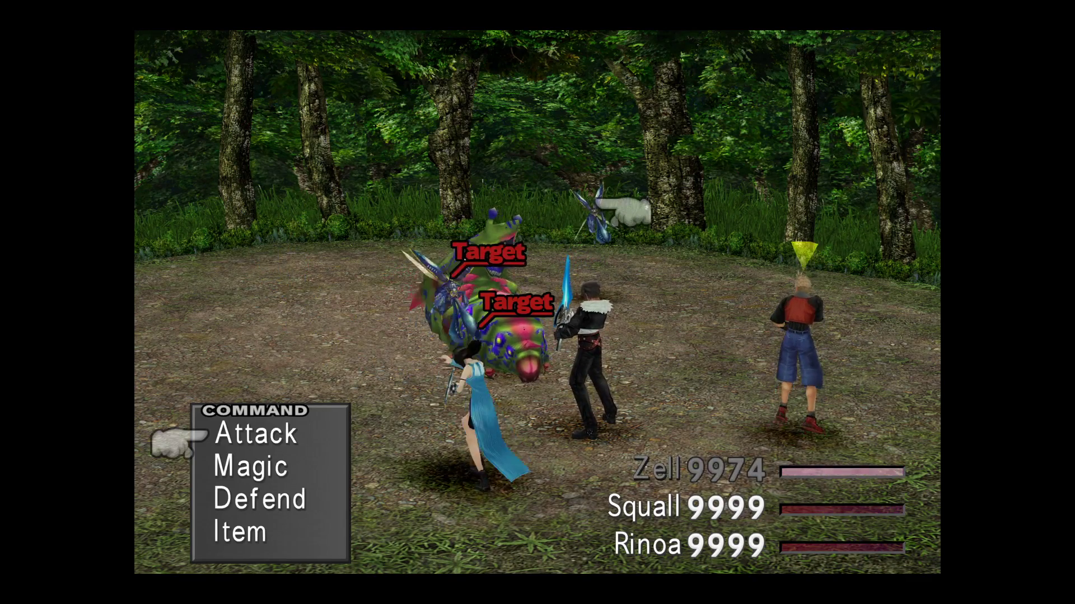
key(Return)
key(Return)
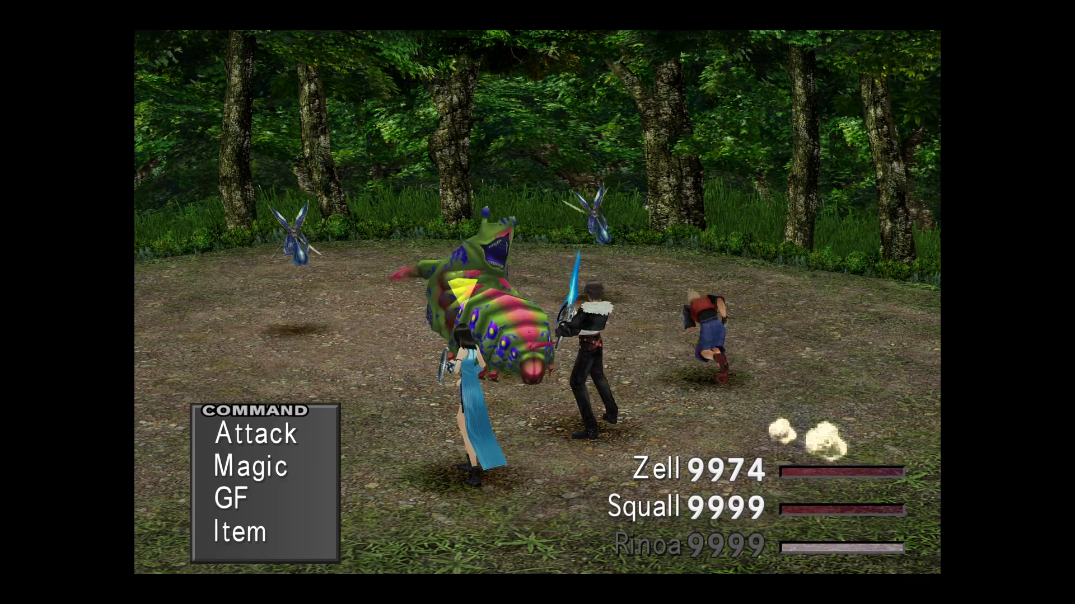
key(Return)
key(Return)
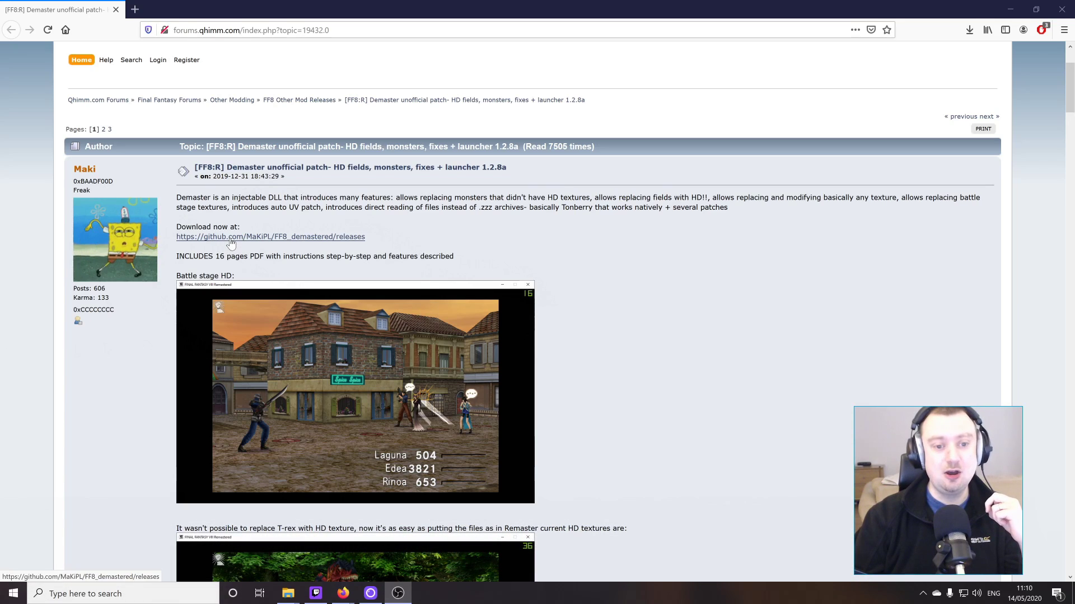
Open the FF8_demastered releases page on GitHub from the forum post and view the 1.2.8a release notes and assets.
click(259, 244)
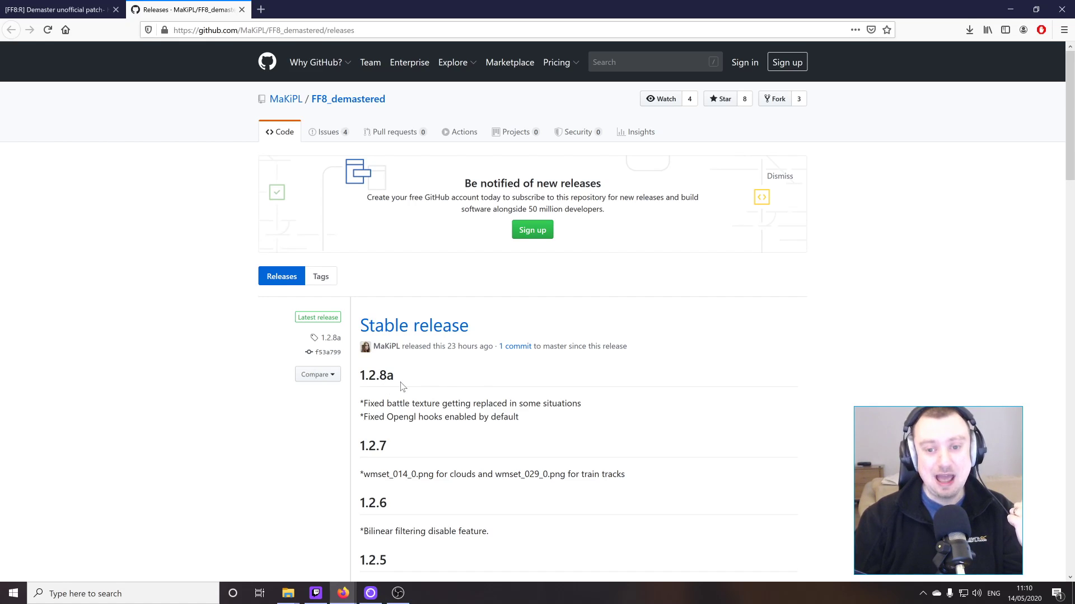
scroll(401, 386, down, 3)
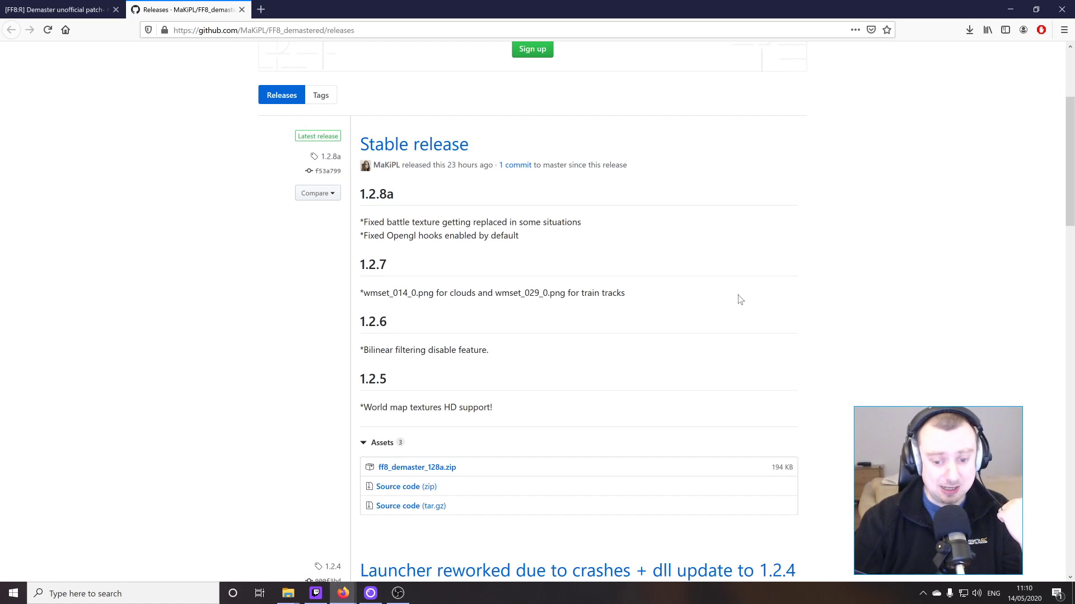
click(1066, 5)
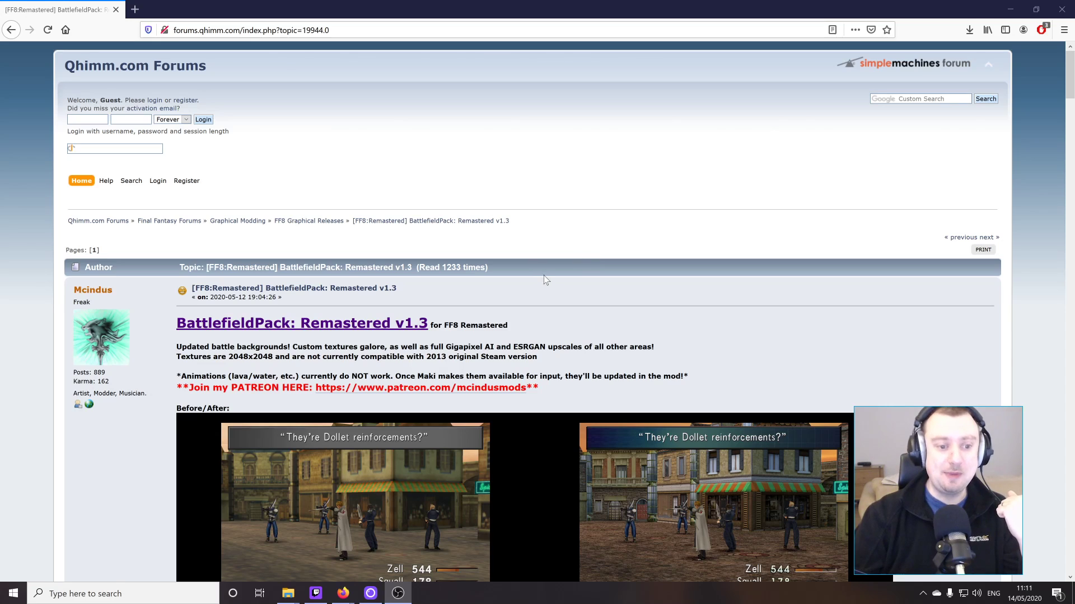
Download BattlefieldPack-Remastered_v1-3.zip from MEGA through the download link in the BattlefieldPack: Remastered v1.3 forum topic.
scroll(541, 276, down, 2)
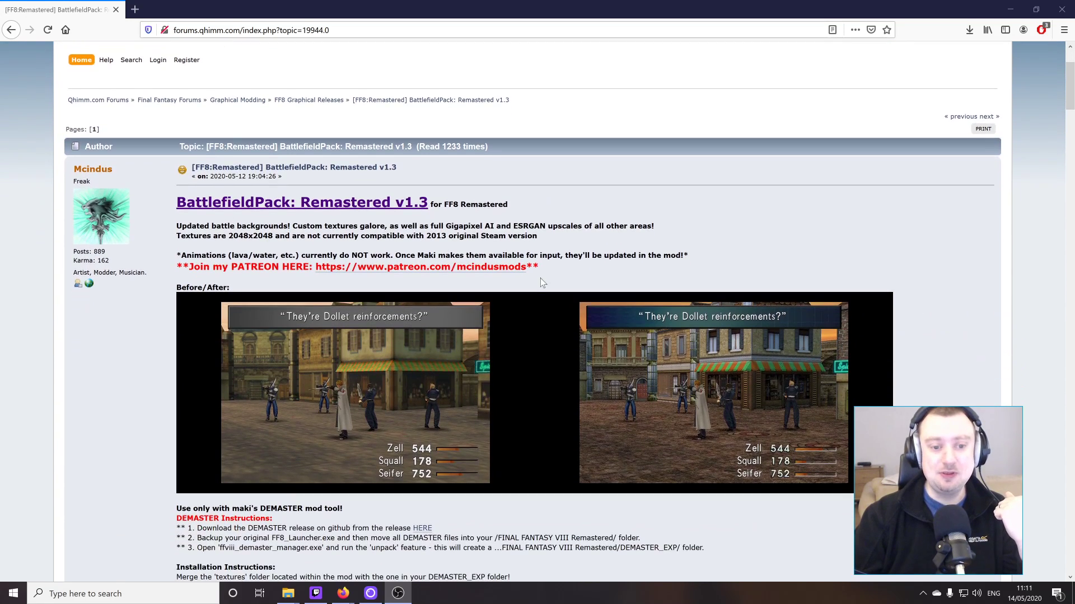
scroll(539, 279, down, 3)
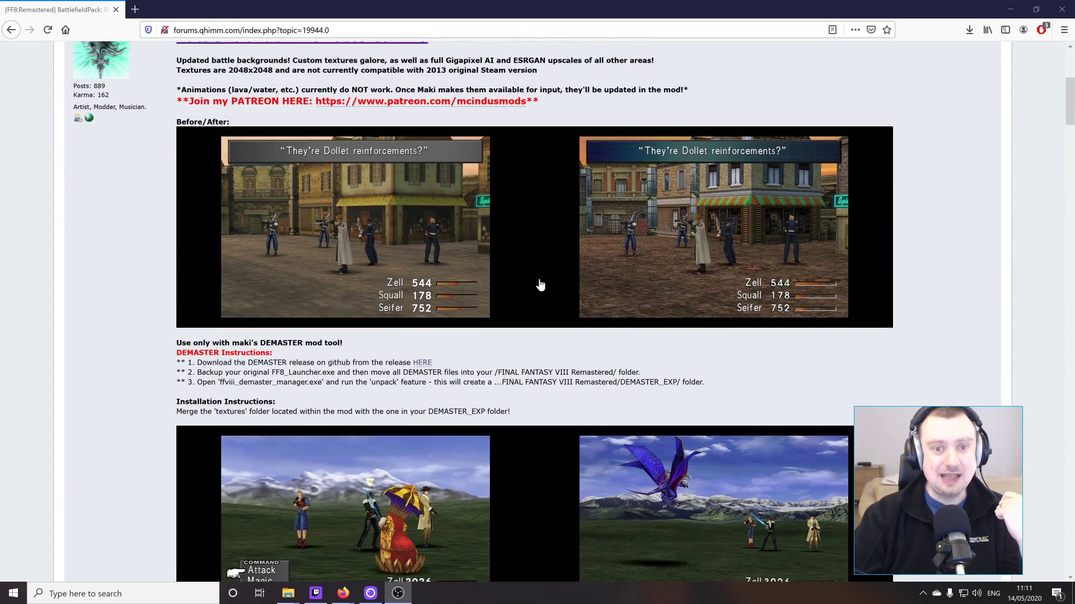
scroll(538, 286, up, 2)
scroll(538, 286, down, 7)
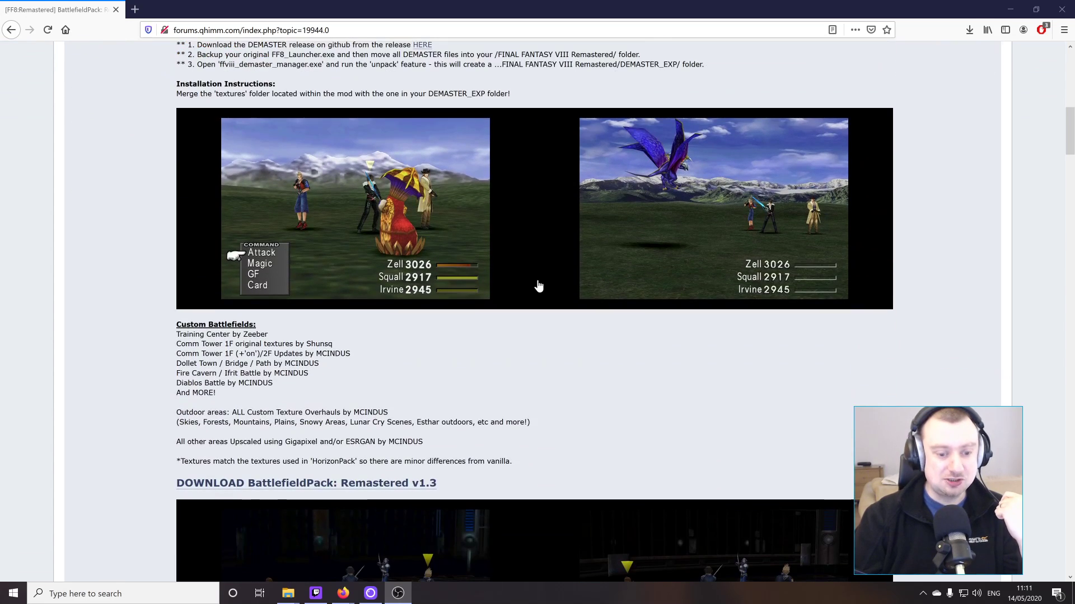
scroll(537, 287, down, 2)
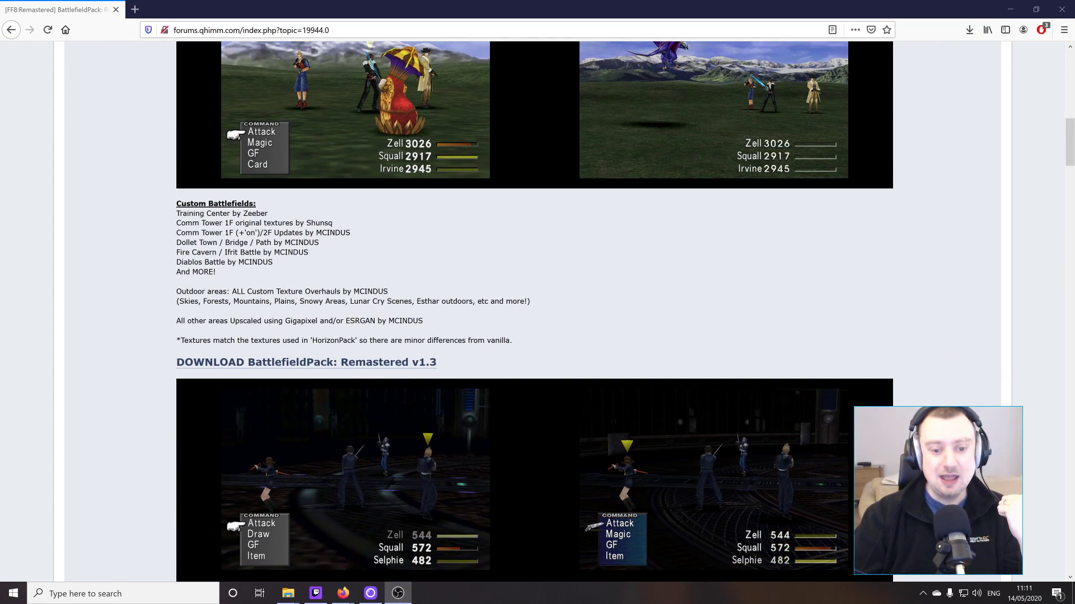
click(403, 362)
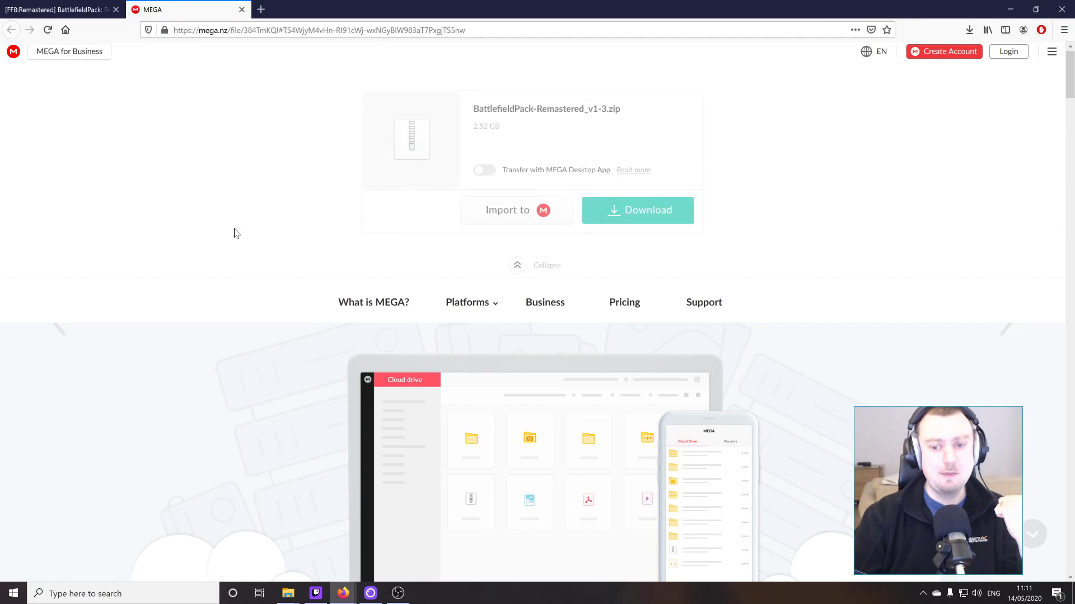
click(651, 223)
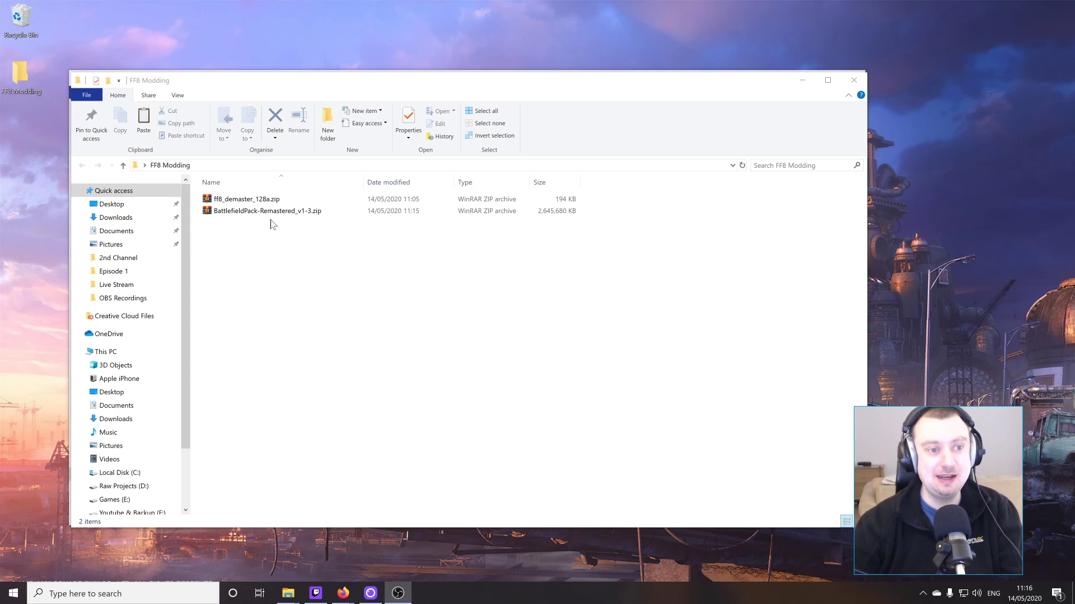
Create a folder named Backup in the FINAL FANTASY VIII Remastered game folder.
right_click(287, 239)
click(263, 252)
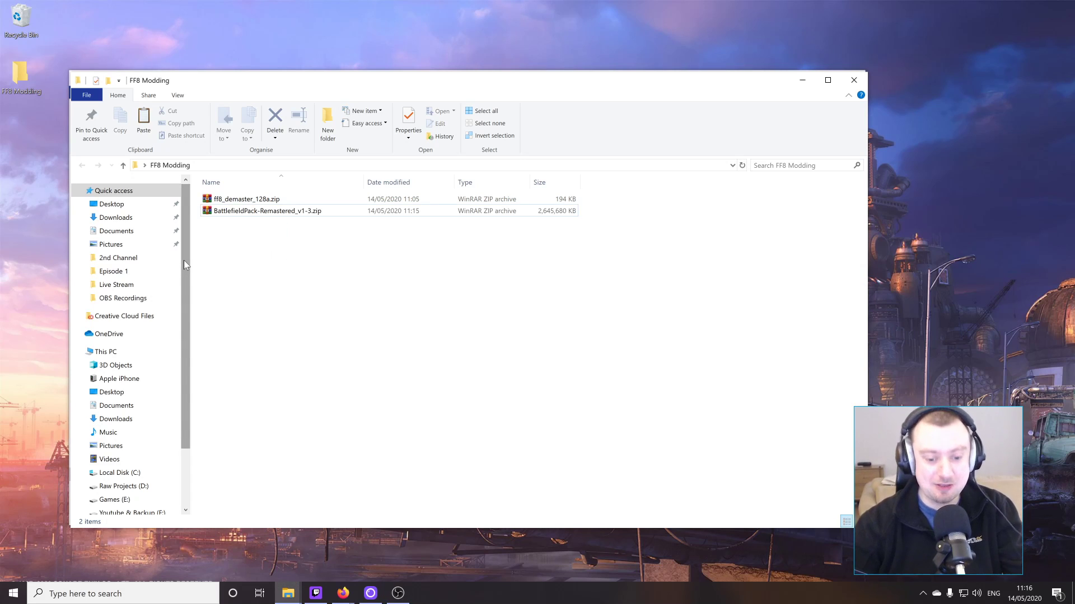
click(296, 595)
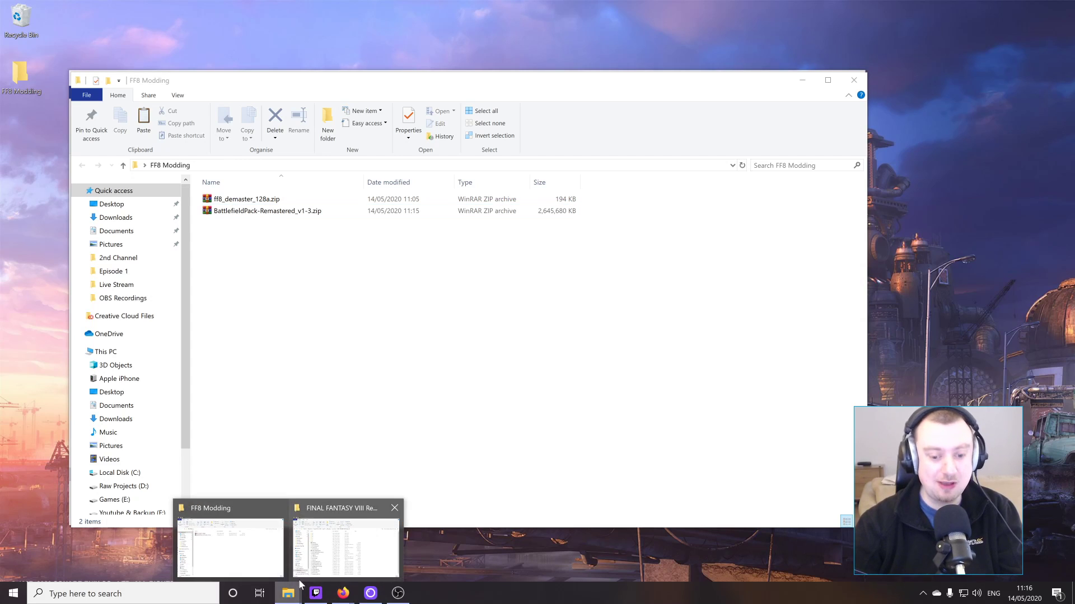
click(336, 568)
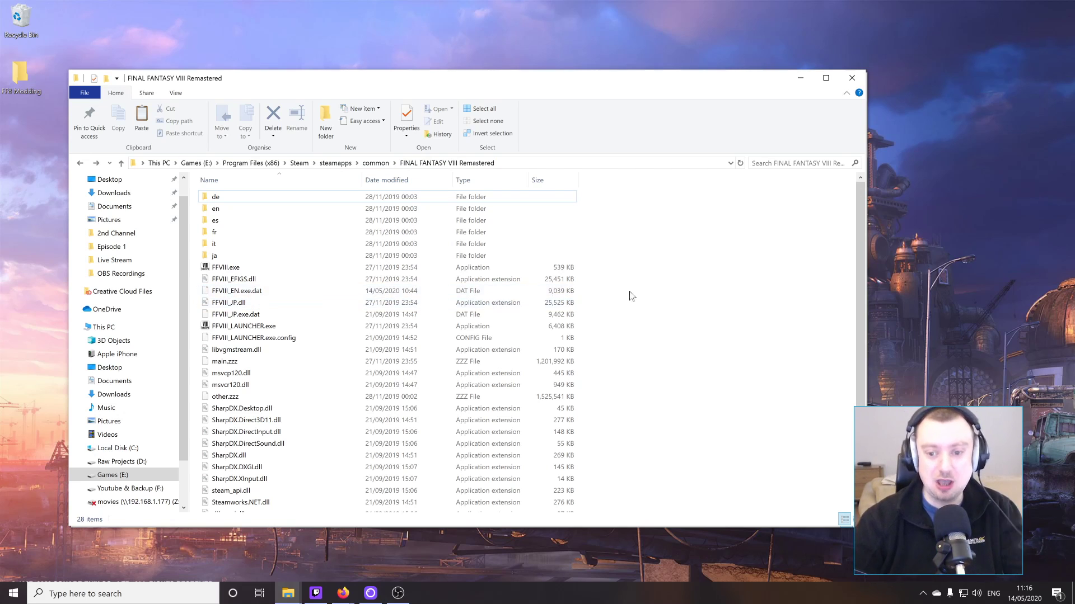
right_click(647, 290)
click(803, 426)
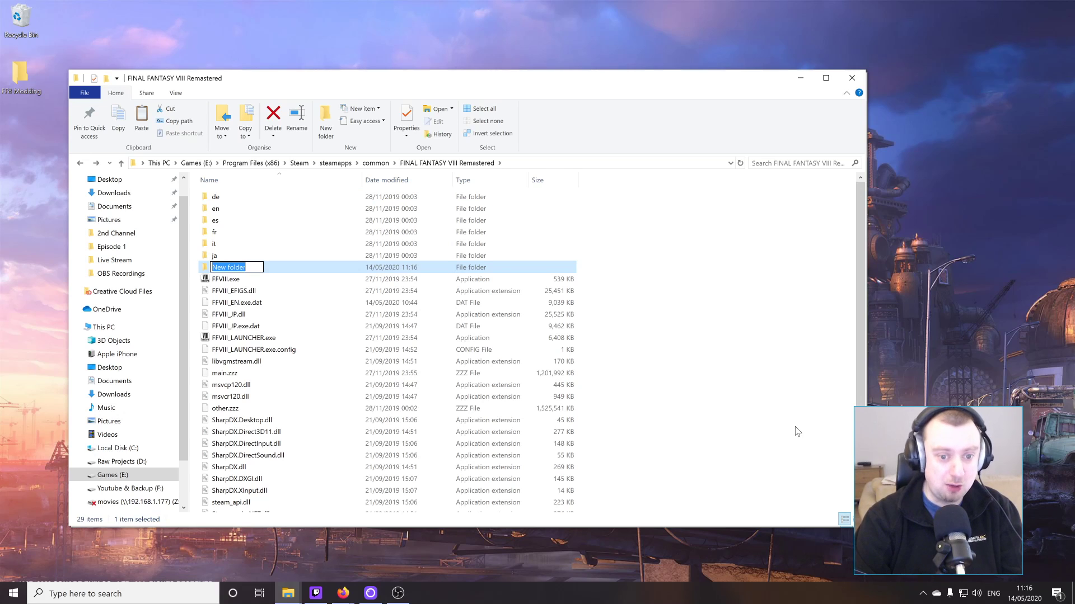
text(Backup)
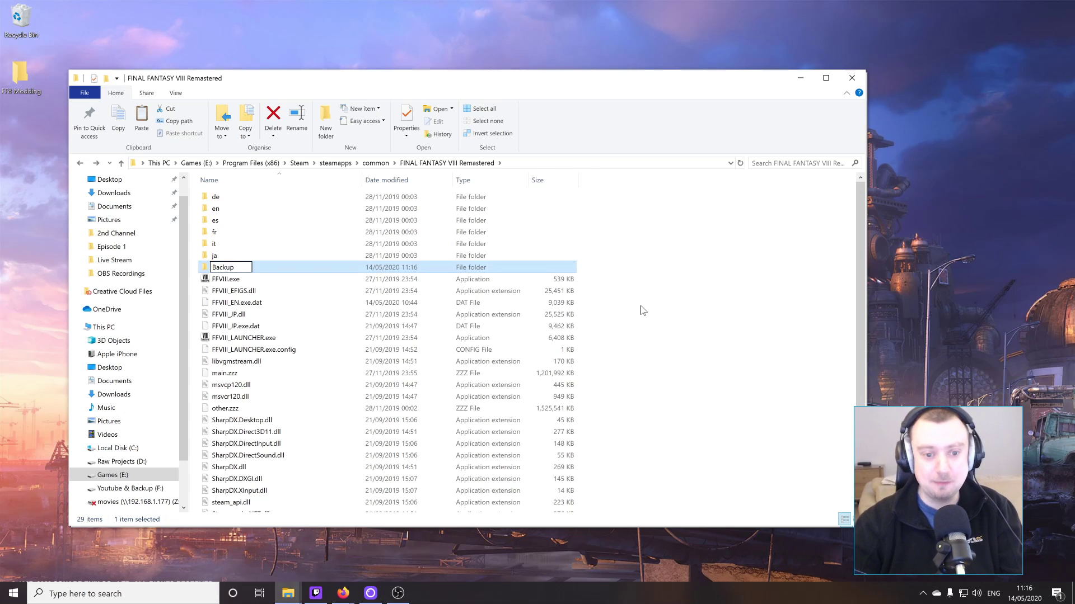
click(643, 311)
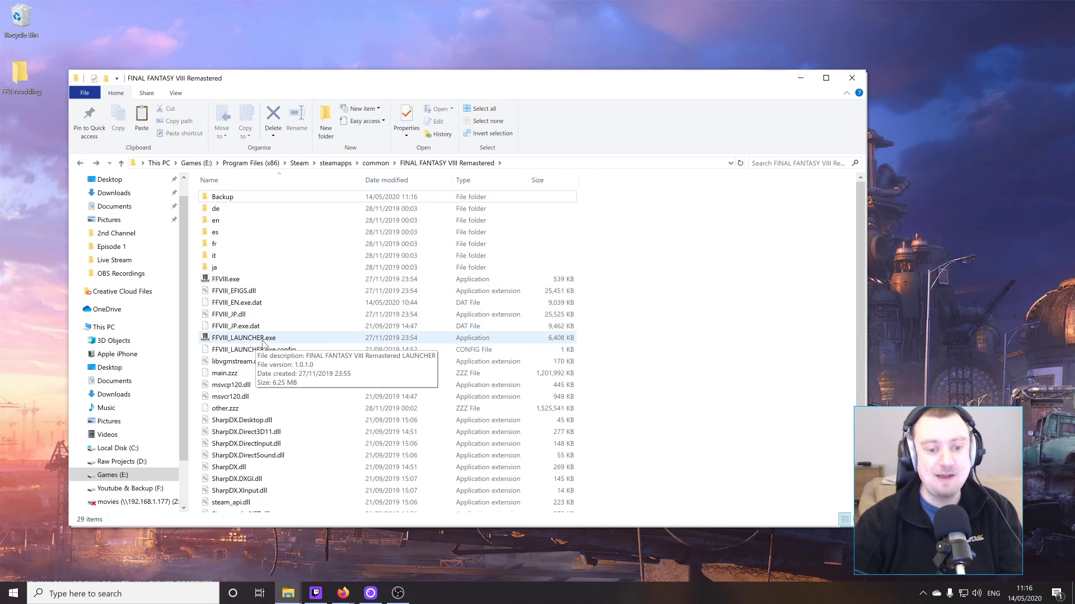
Copy FFVIII_LAUNCHER.exe into the Backup folder and return to the game folder.
right_click(282, 342)
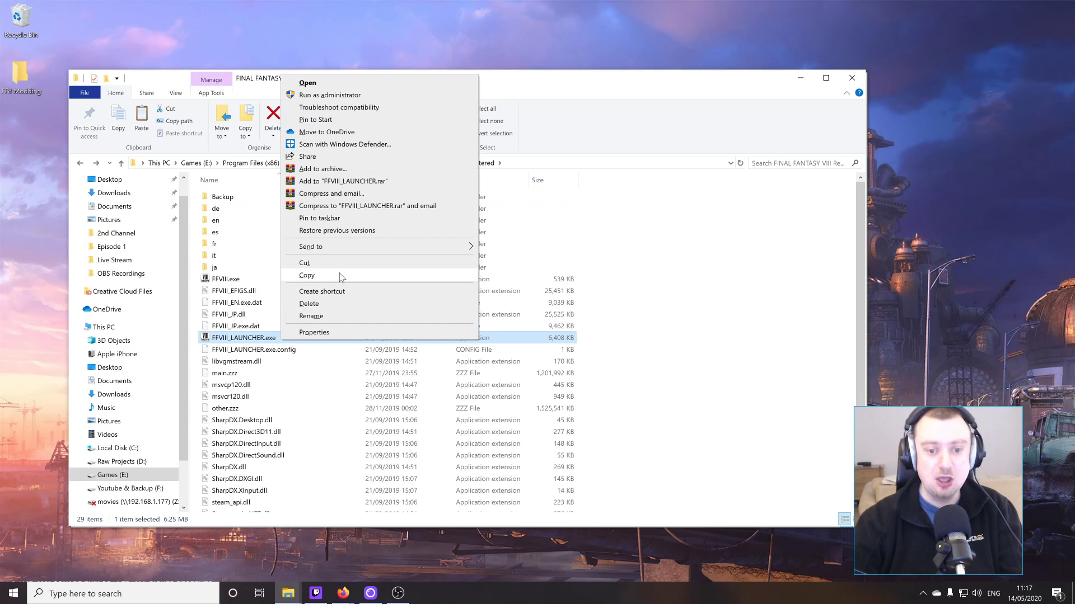
click(339, 275)
double_click(223, 198)
right_click(225, 207)
click(267, 290)
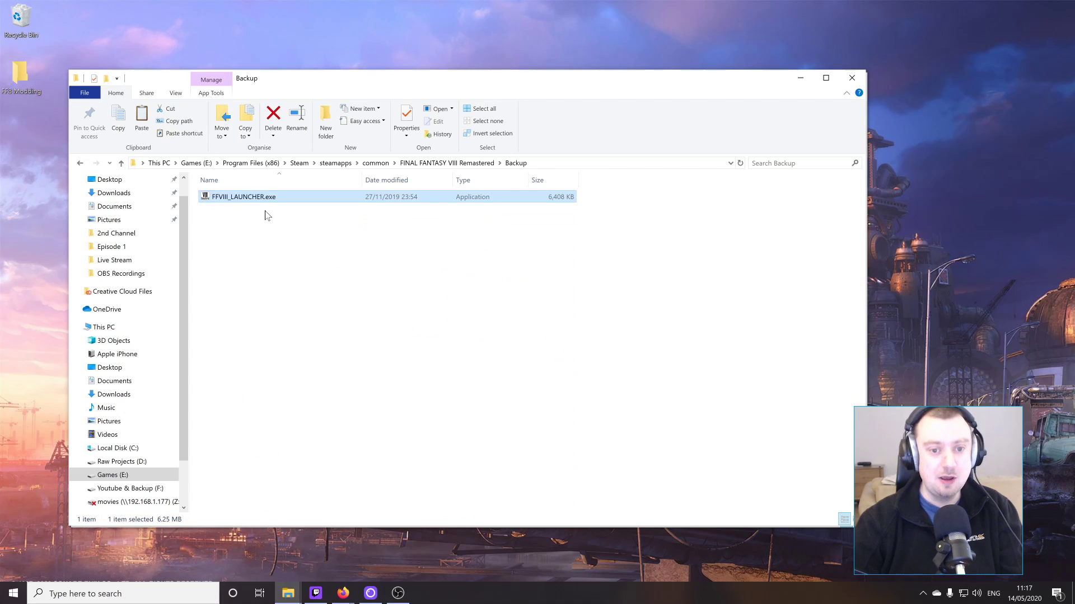
key(BackSpace)
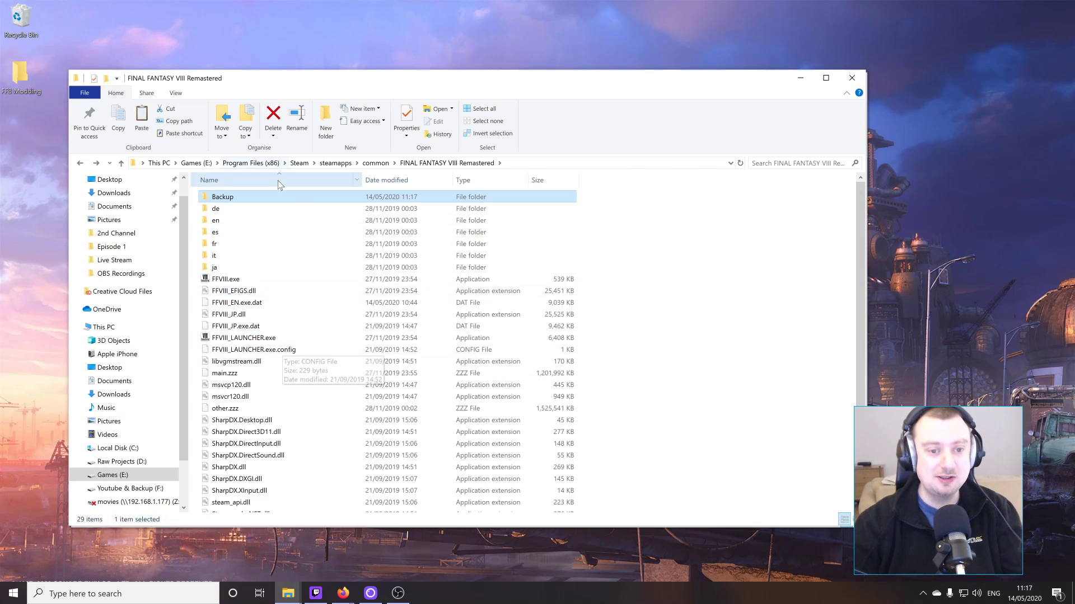
Extract ff8_demaster_128a.zip in the FF8 Modding folder to its own ff8_demaster_128a folder.
click(800, 82)
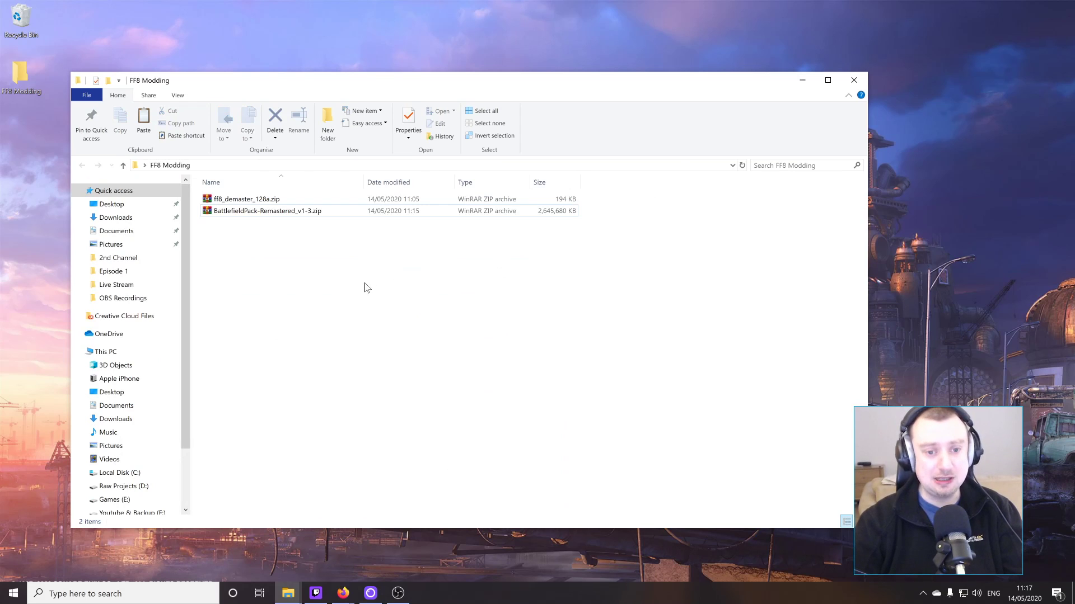
right_click(311, 204)
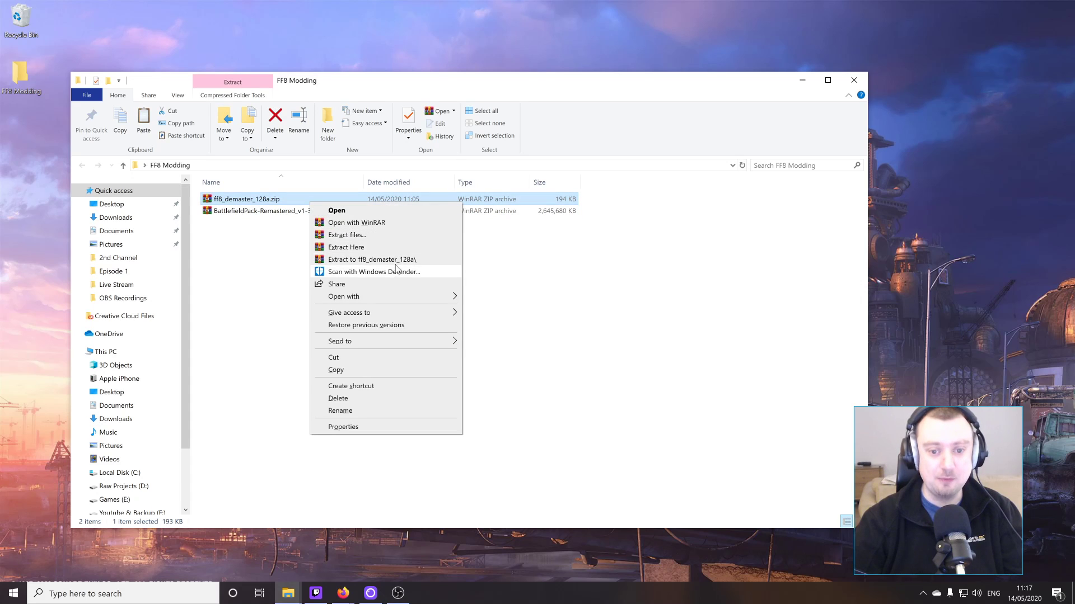
click(370, 259)
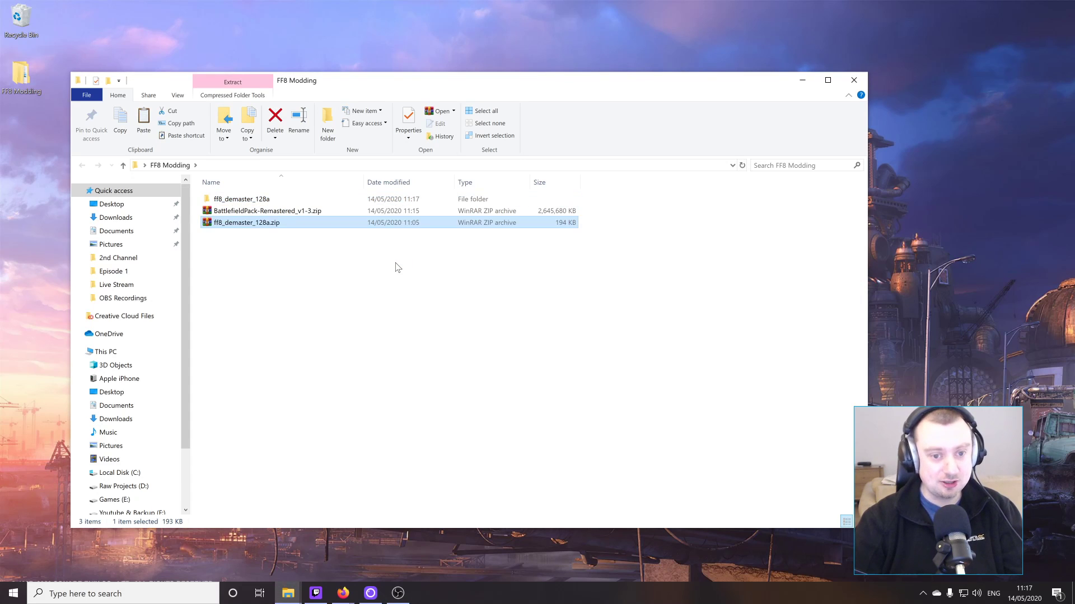
Copy all files from the ff8_demaster_128a folder into the FINAL FANTASY VIII Remastered game folder, replacing the existing FFVIII_LAUNCHER.exe.
double_click(247, 197)
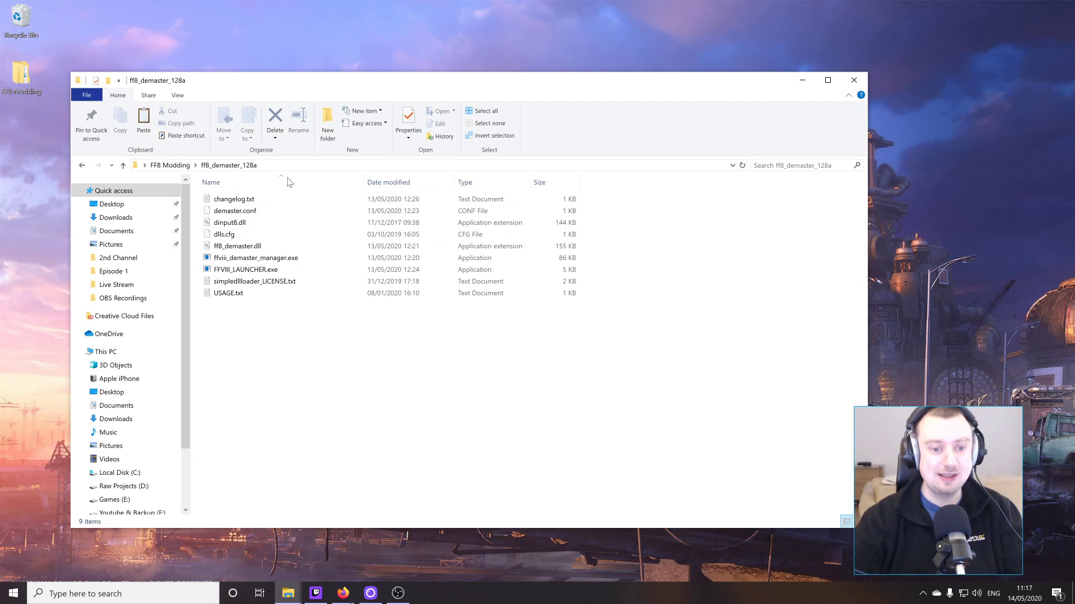
drag(330, 417, 258, 190)
right_click(280, 234)
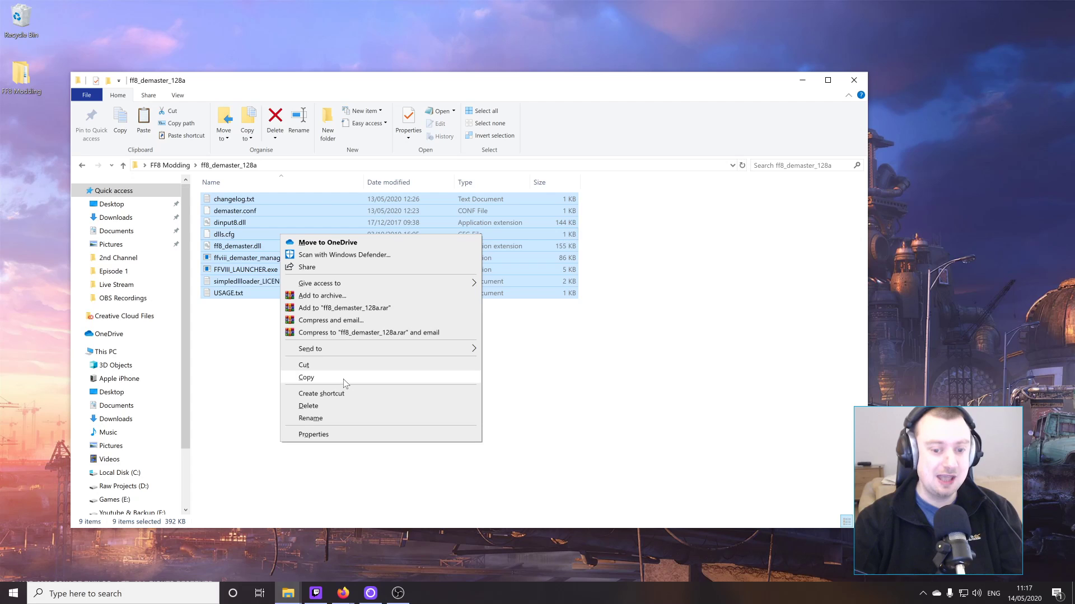
click(306, 378)
mouse_move(290, 589)
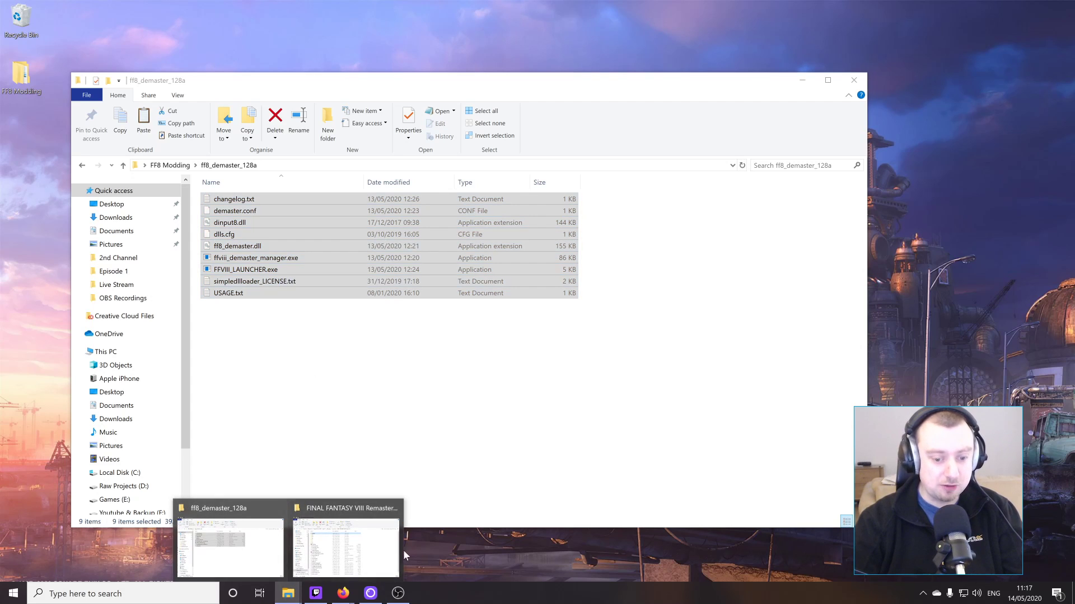
click(400, 547)
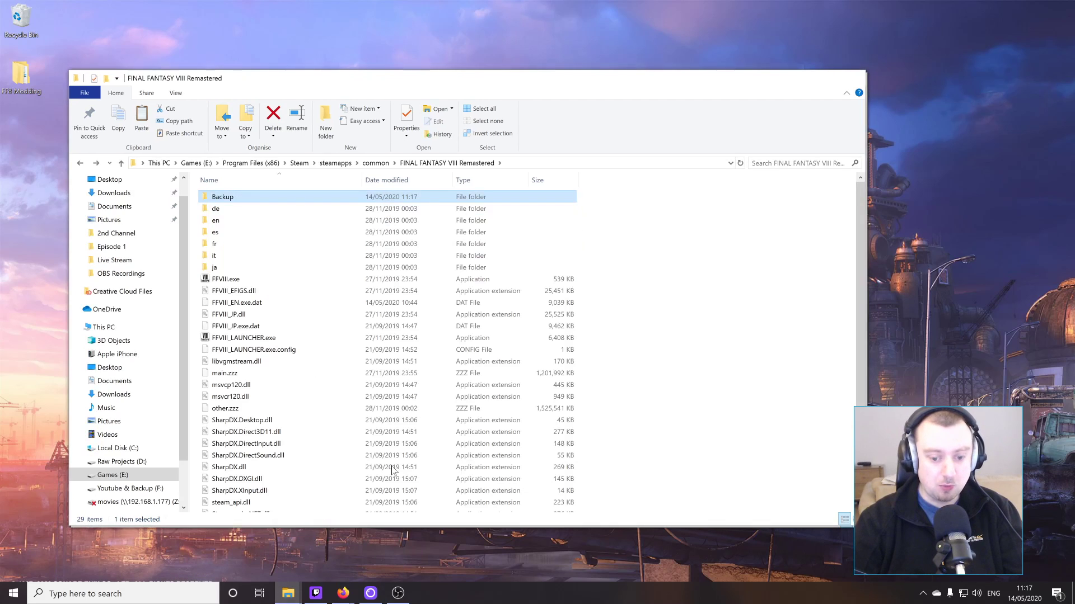
right_click(686, 314)
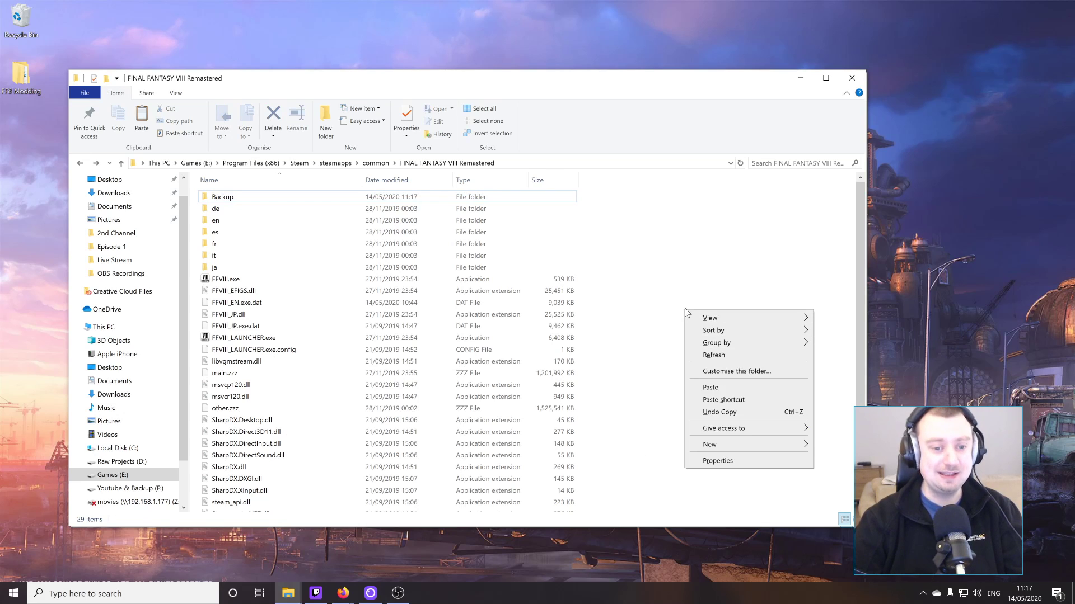
click(711, 387)
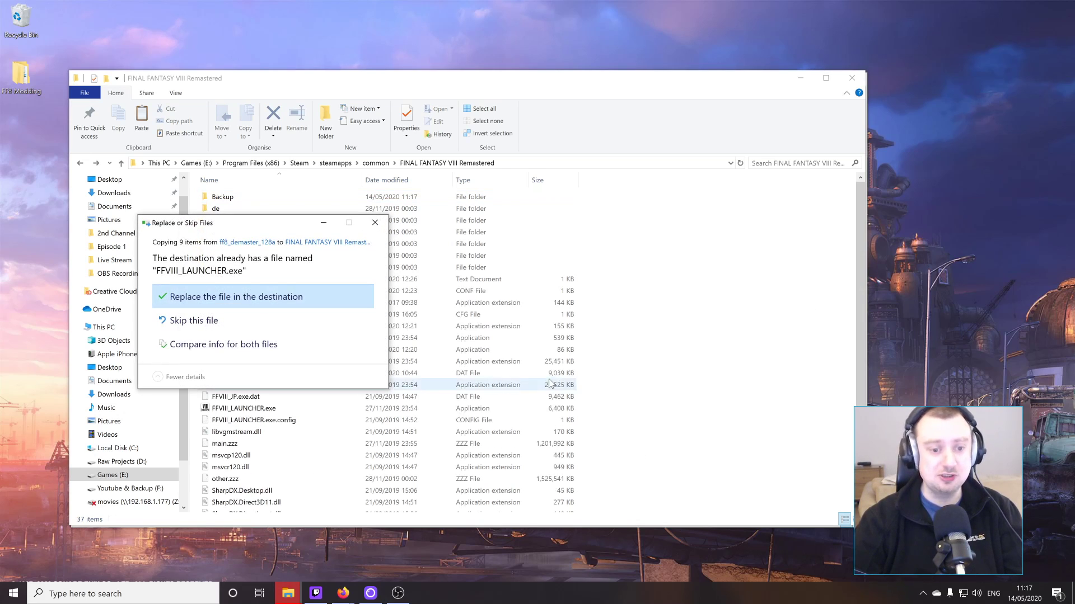
click(270, 300)
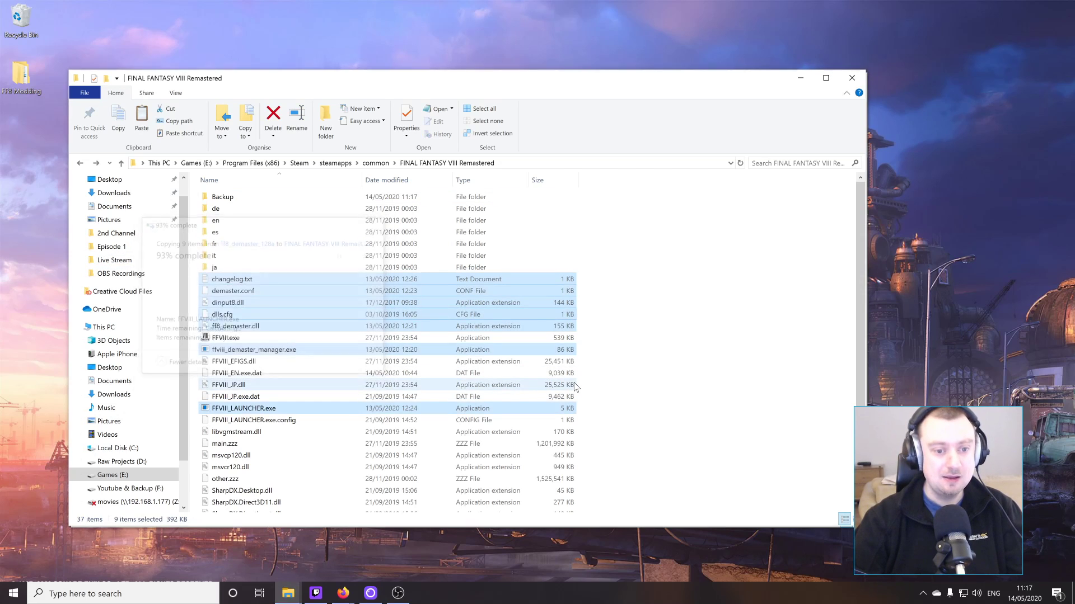
click(682, 343)
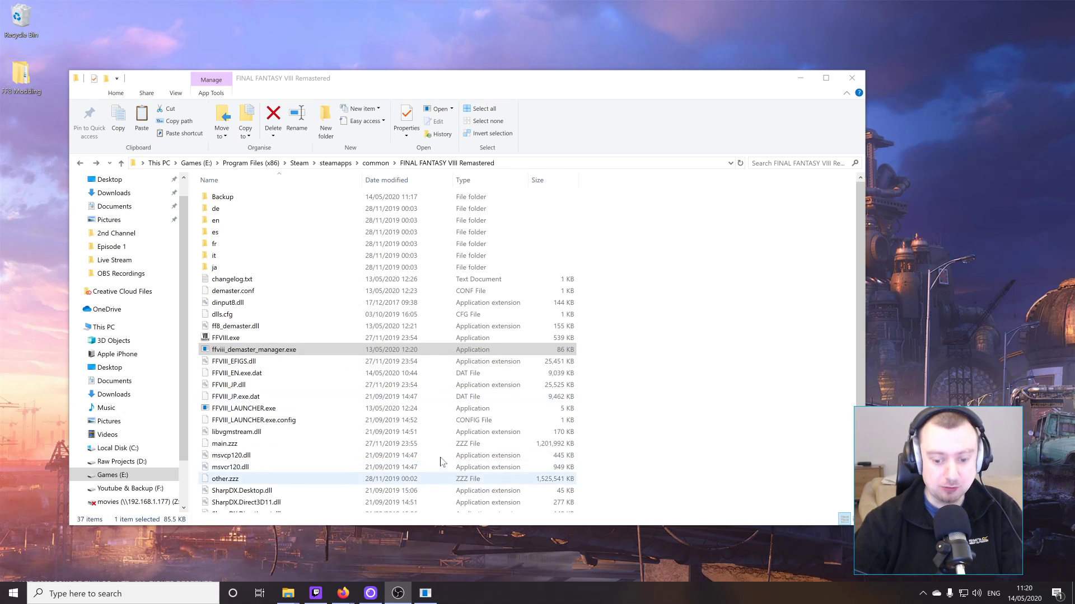
Switch to the Demaster manager and accept unpacking the game files to the DEMASTER_EXP catalogue, moving the progress window aside.
click(425, 593)
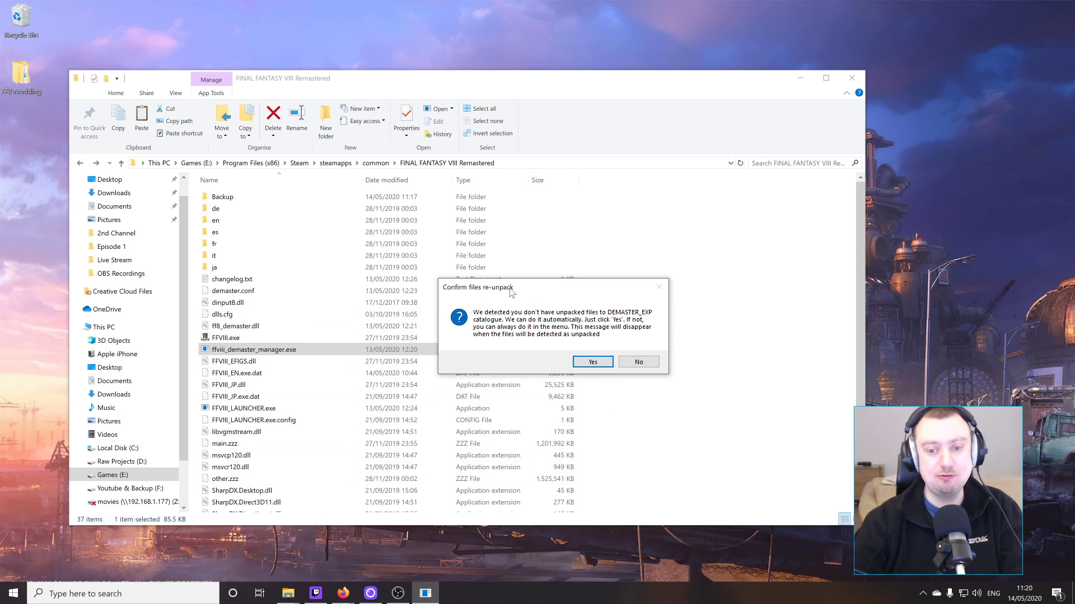
drag(510, 292, 356, 291)
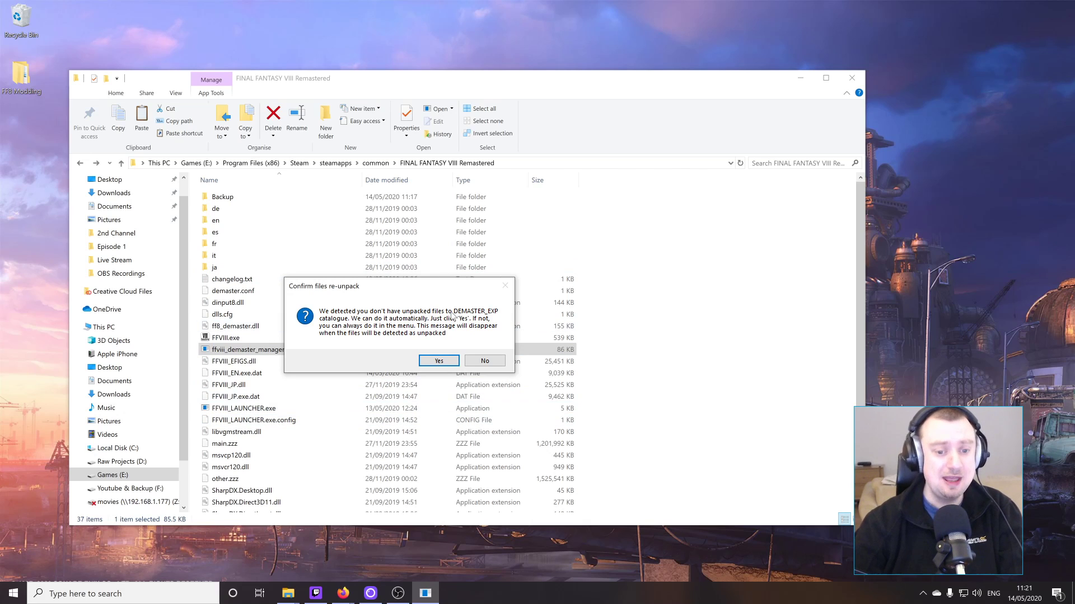
drag(370, 286, 417, 280)
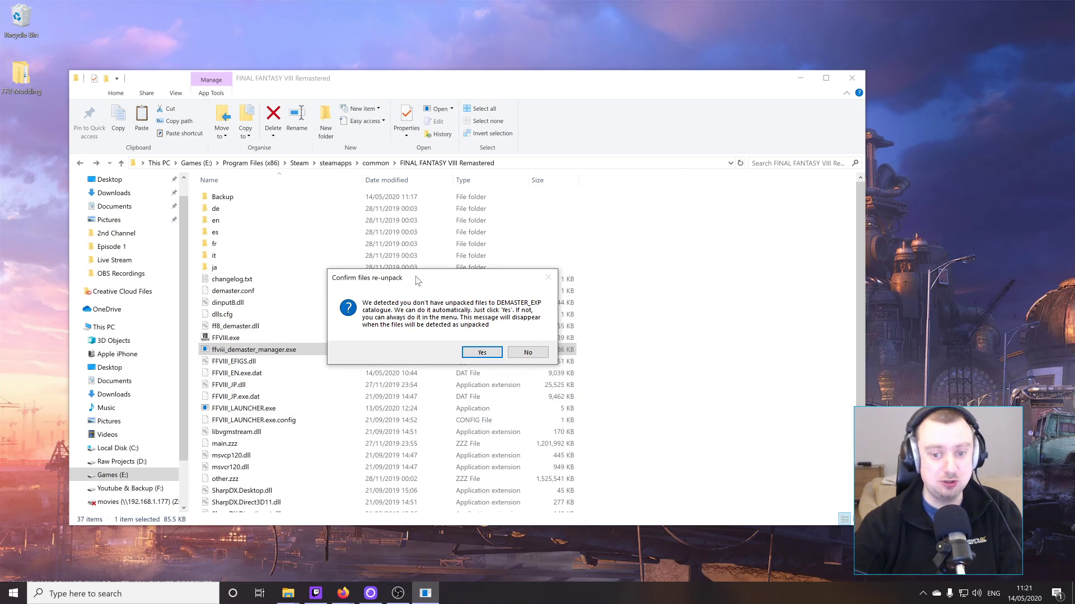
click(482, 353)
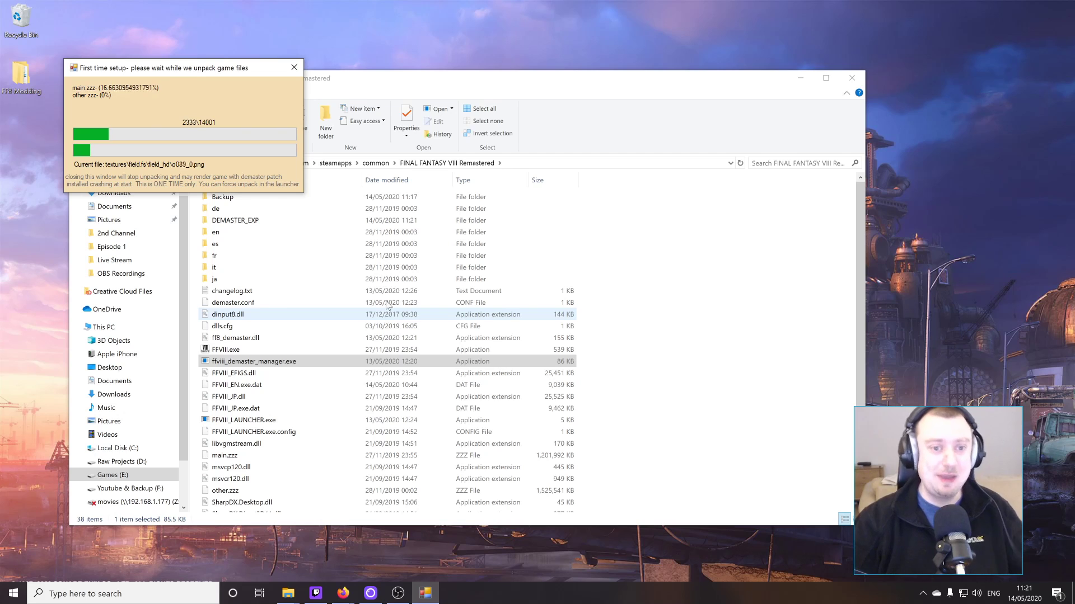
drag(187, 68, 507, 103)
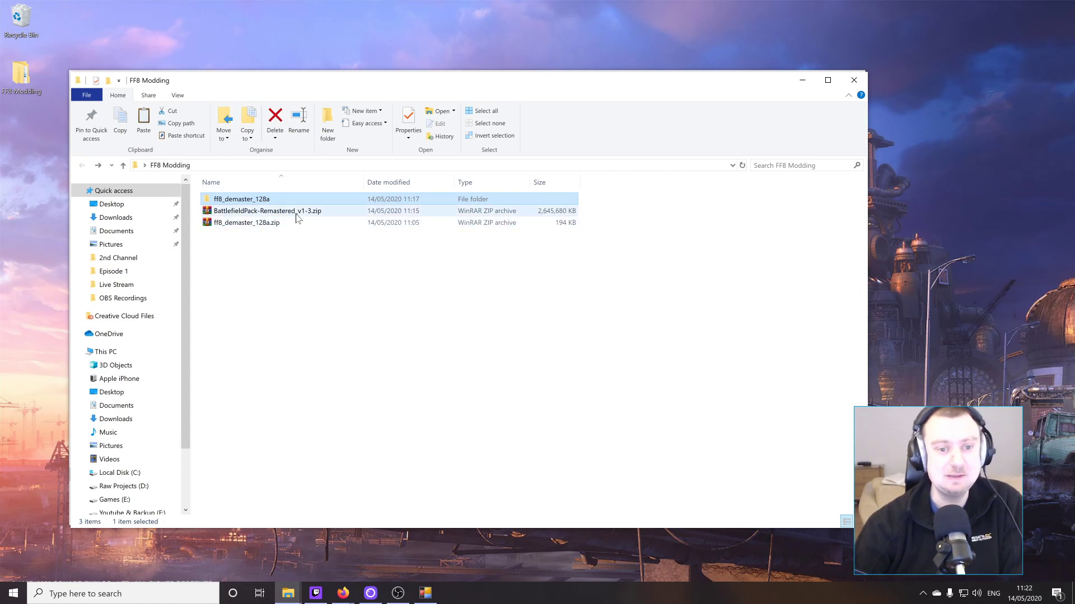
Extract BattlefieldPack-Remastered_v1-3.zip in the FF8 Modding folder to its own folder and close the Demaster Mod Manager.
click(313, 218)
right_click(313, 218)
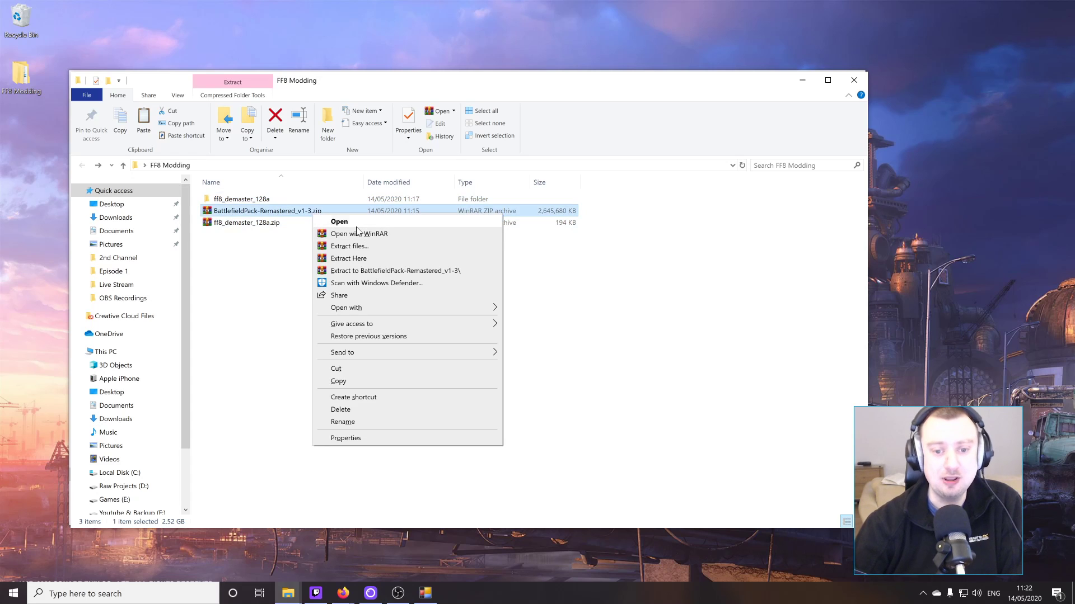
click(385, 271)
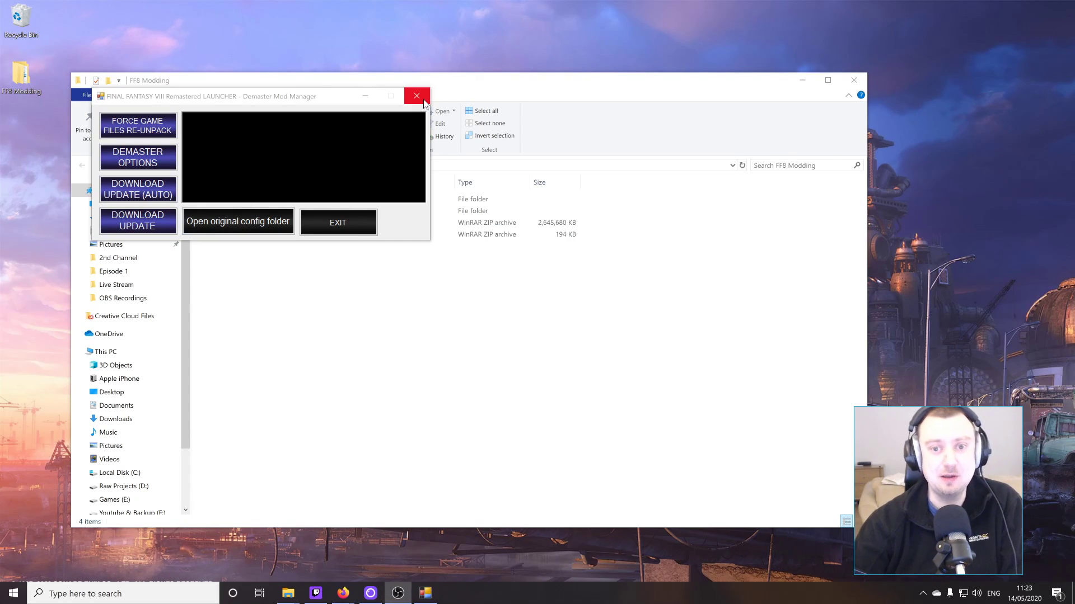
click(420, 100)
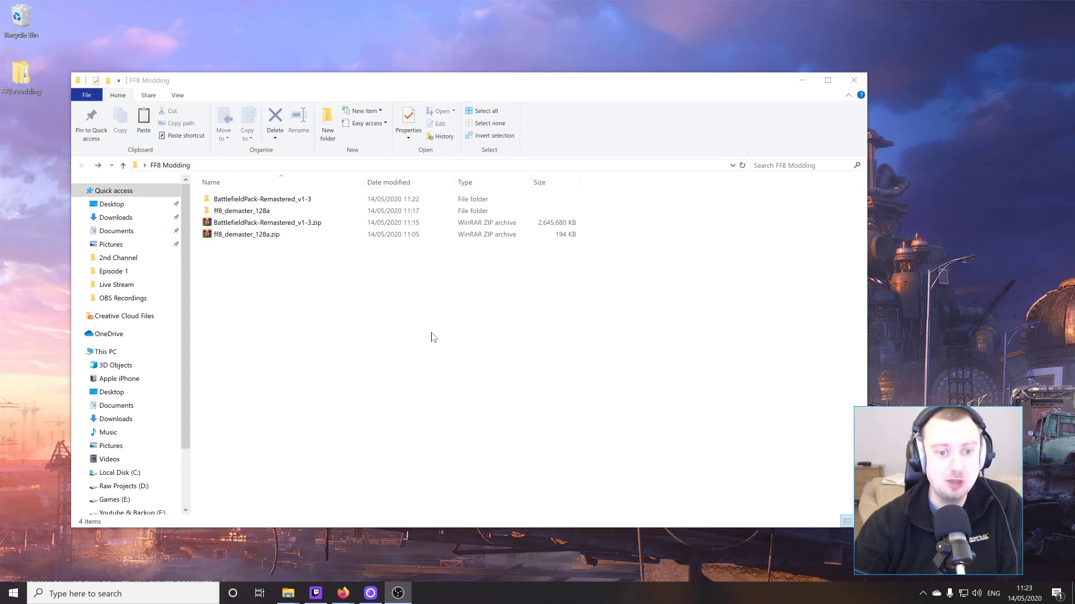
Copy the textures folder from the inner BattlefieldPack-Remastered_v1-3 folder and check what it contains.
double_click(313, 200)
double_click(296, 200)
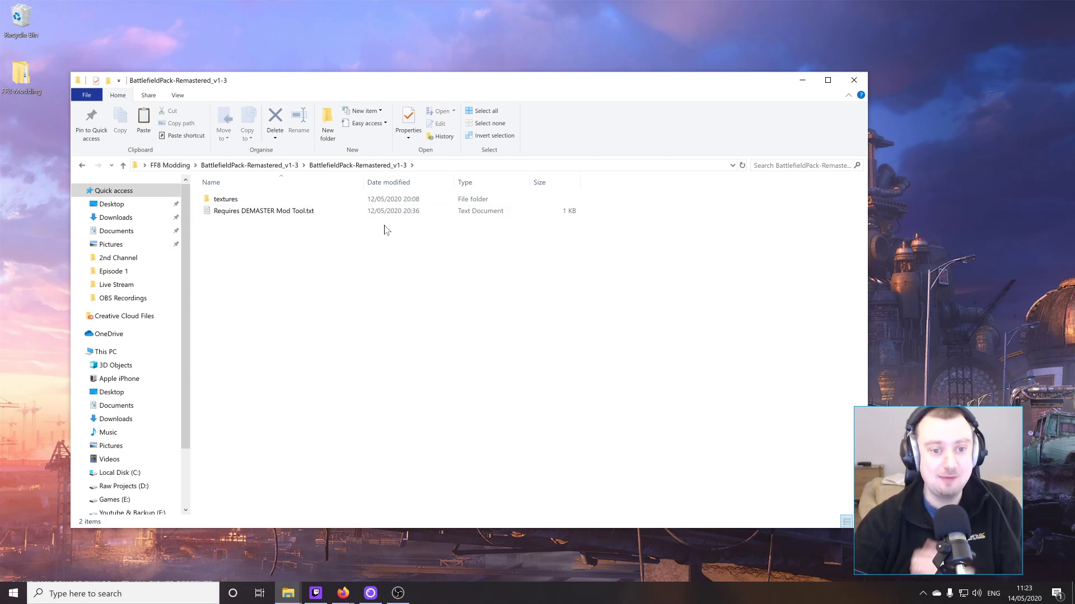
right_click(272, 202)
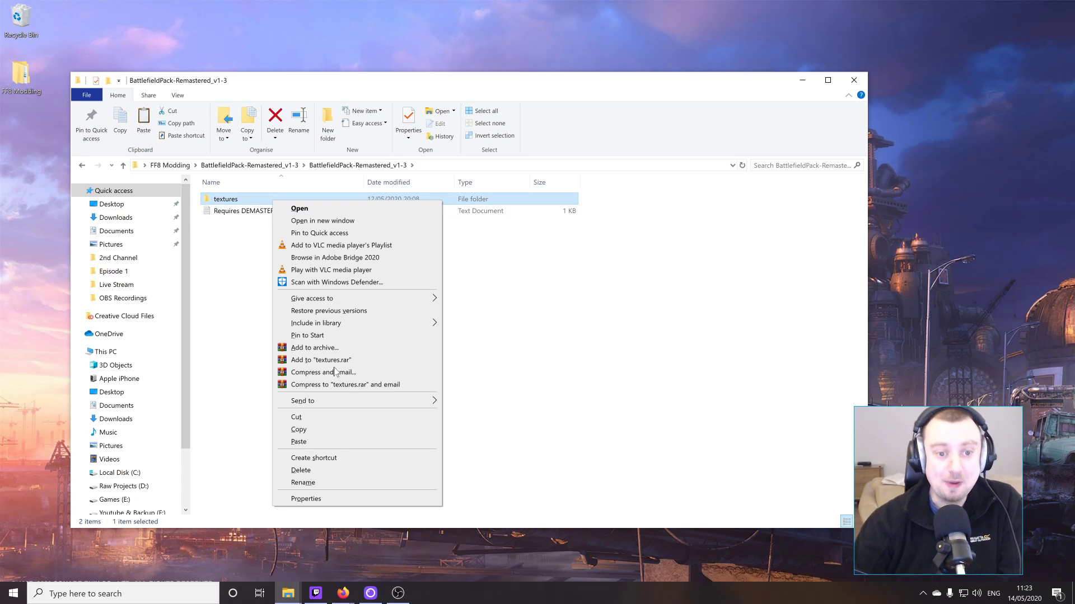
click(322, 430)
double_click(254, 201)
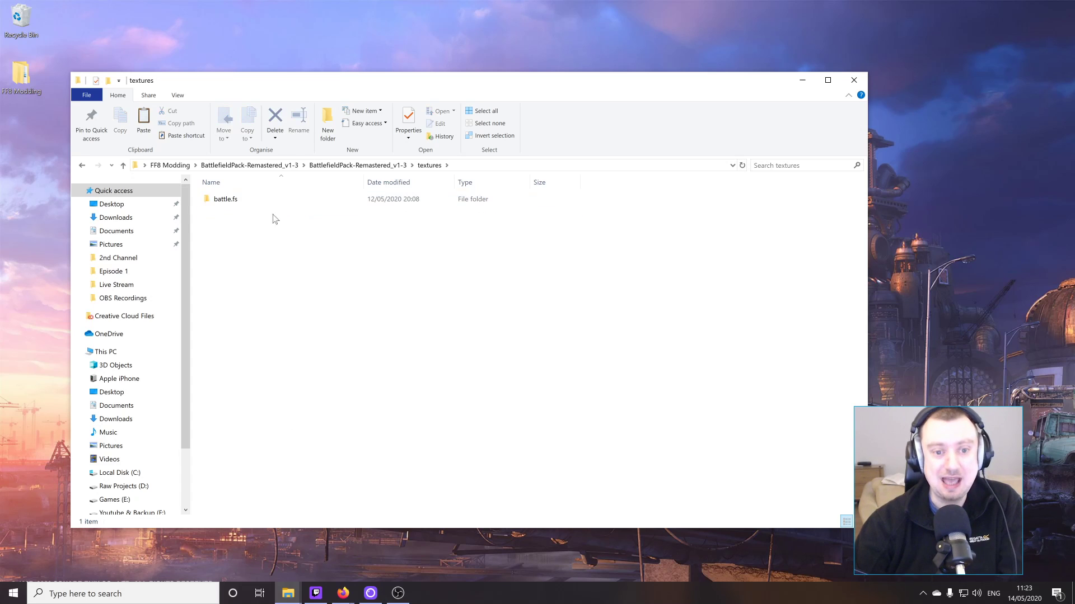
key(BackSpace)
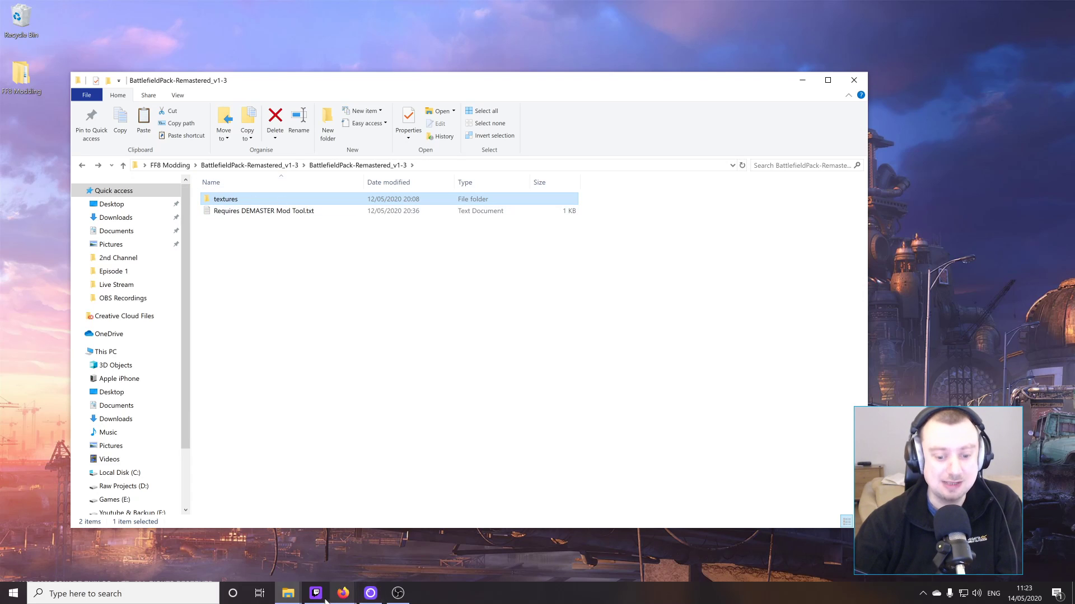
Paste the copied textures folder into DEMASTER_EXP in the FINAL FANTASY VIII Remastered game folder.
click(331, 552)
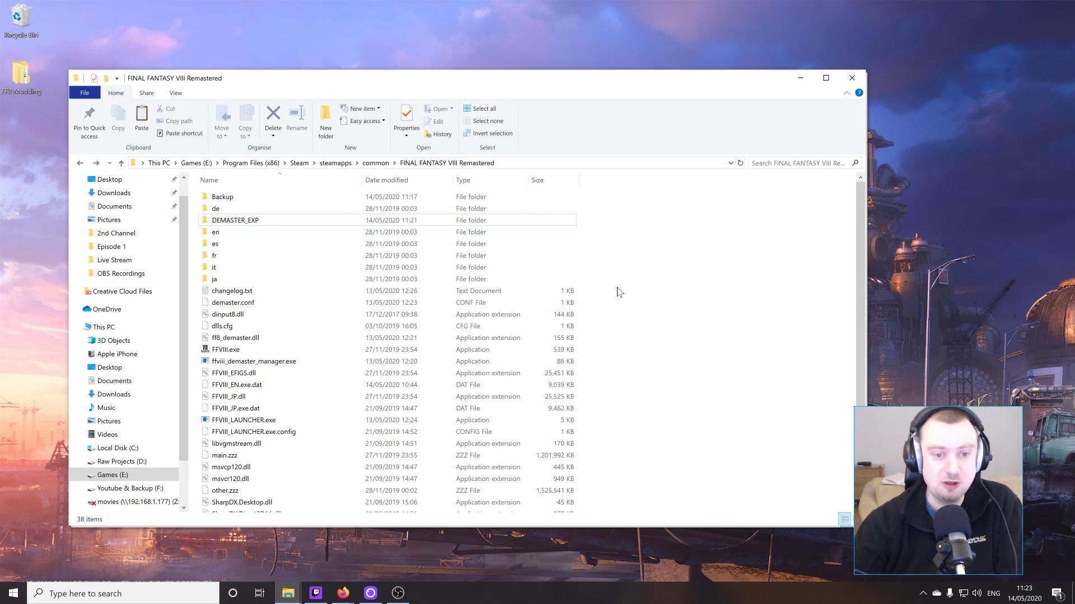
click(227, 224)
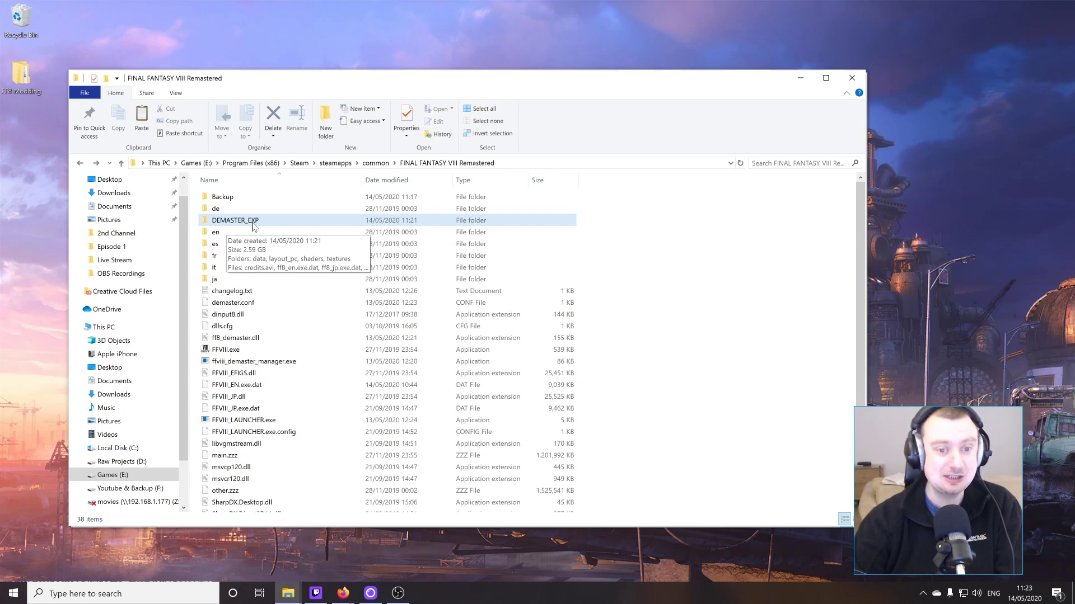
double_click(296, 224)
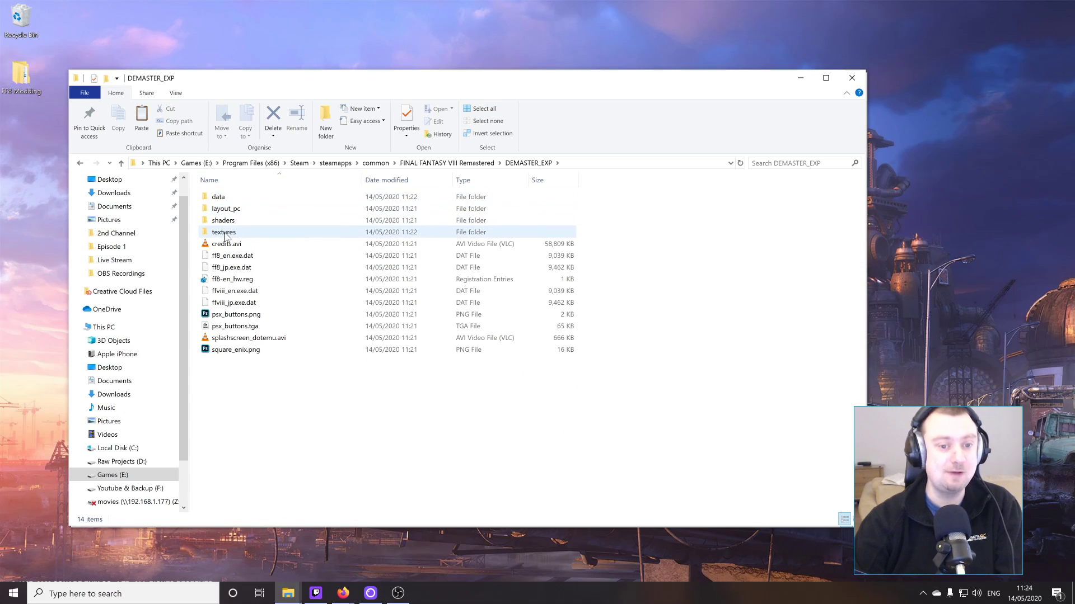
right_click(290, 394)
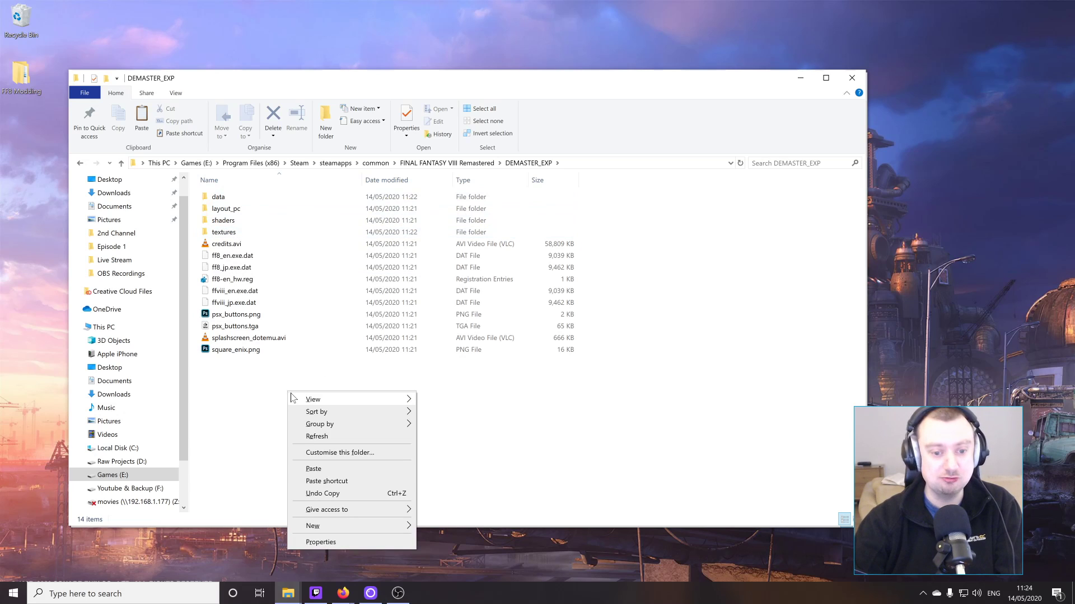
click(347, 470)
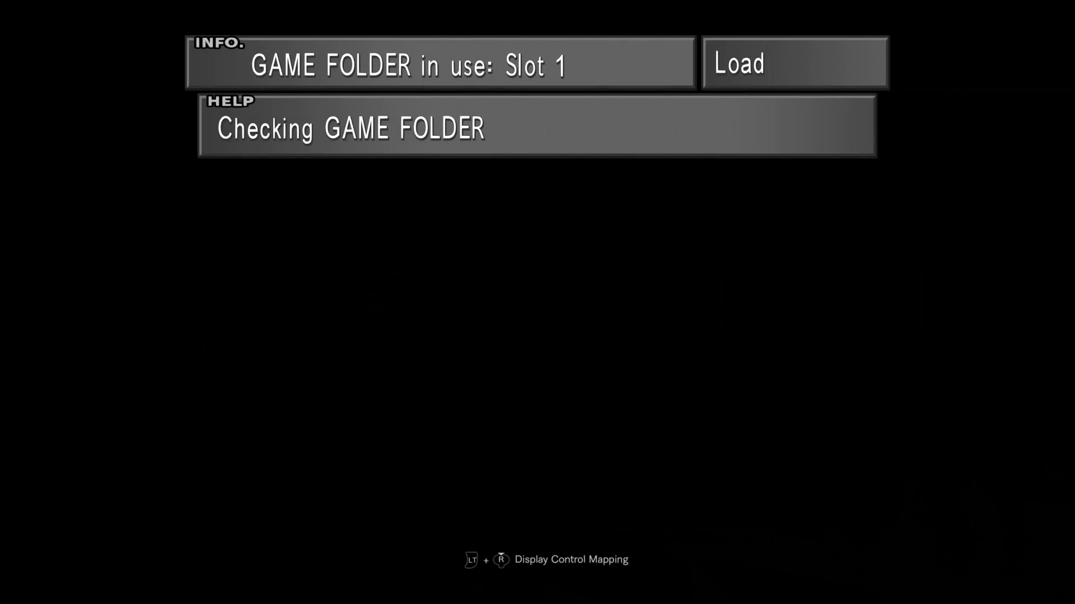
Load the block 02 save from Slot 1 in the game and walk around the Balamb Alcauld Plains until a battle starts.
key(Down)
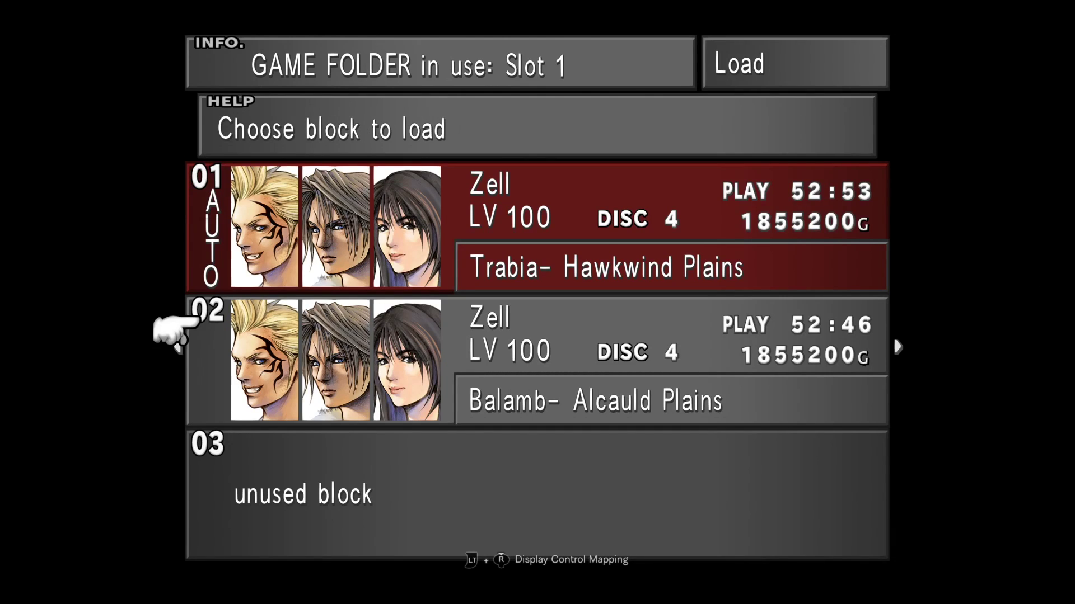
key(Return)
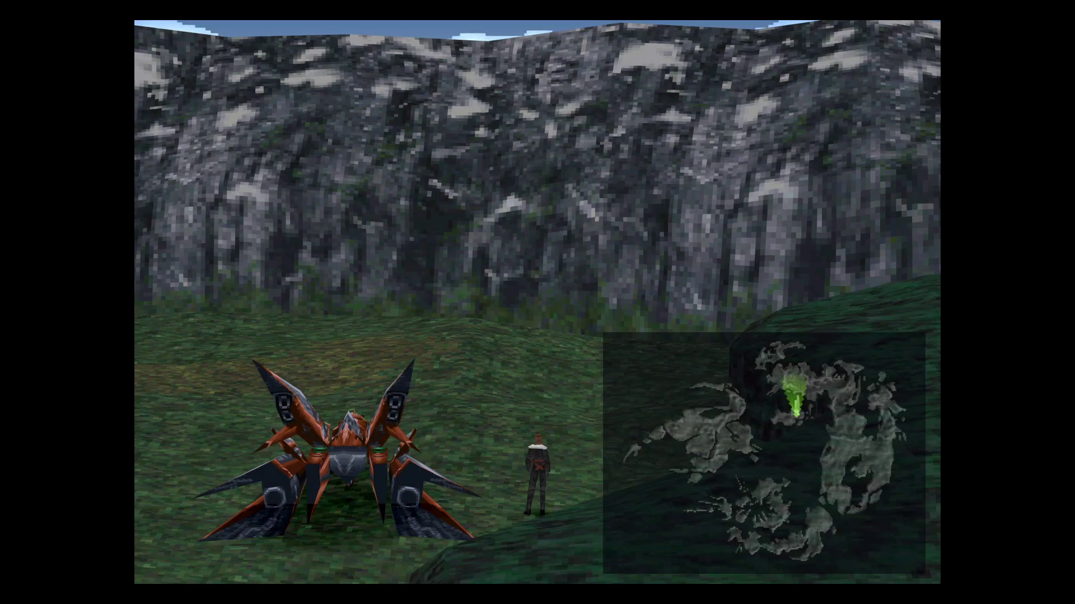
key(Up)
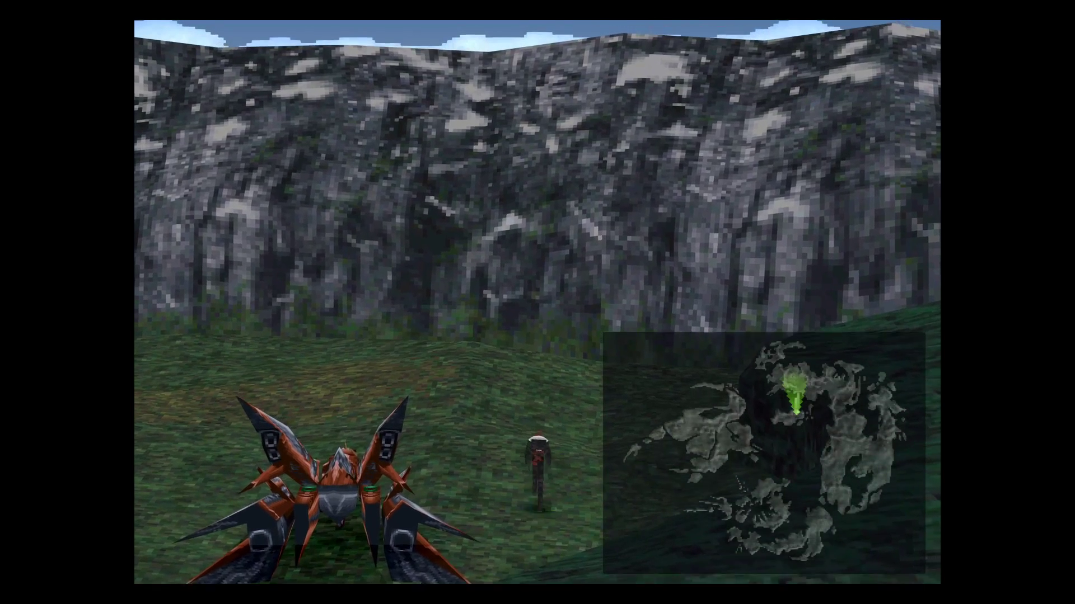
key(Left)
key(Right)
key(Left)
key(Down)
key(Right)
key(Up)
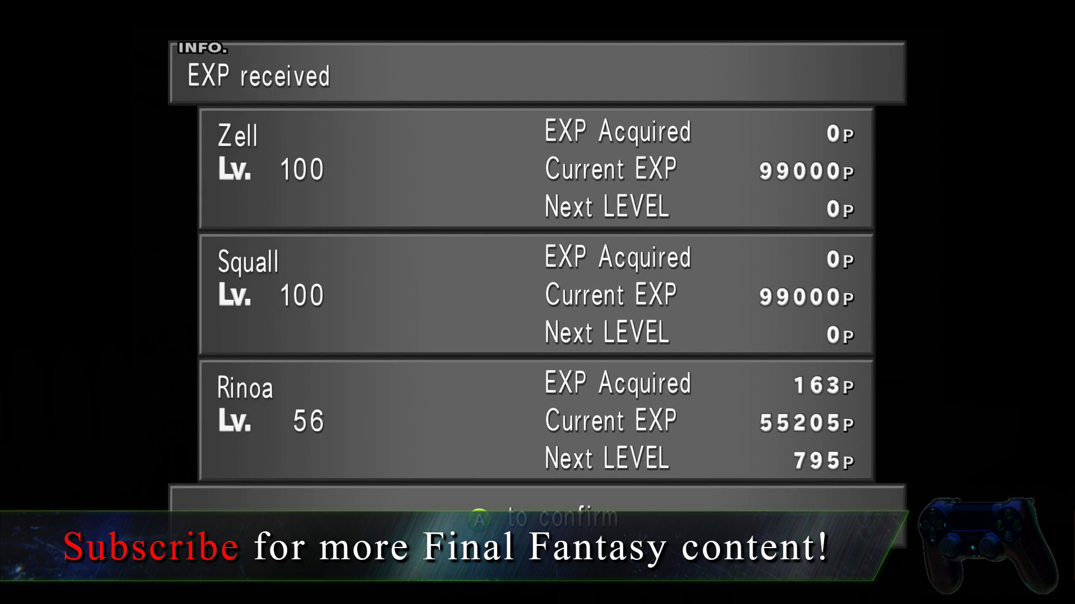
Confirm the EXP received screen and the remaining battle result screens.
key(Return)
key(Return)
key(Return)
key(Return)
key(Return)
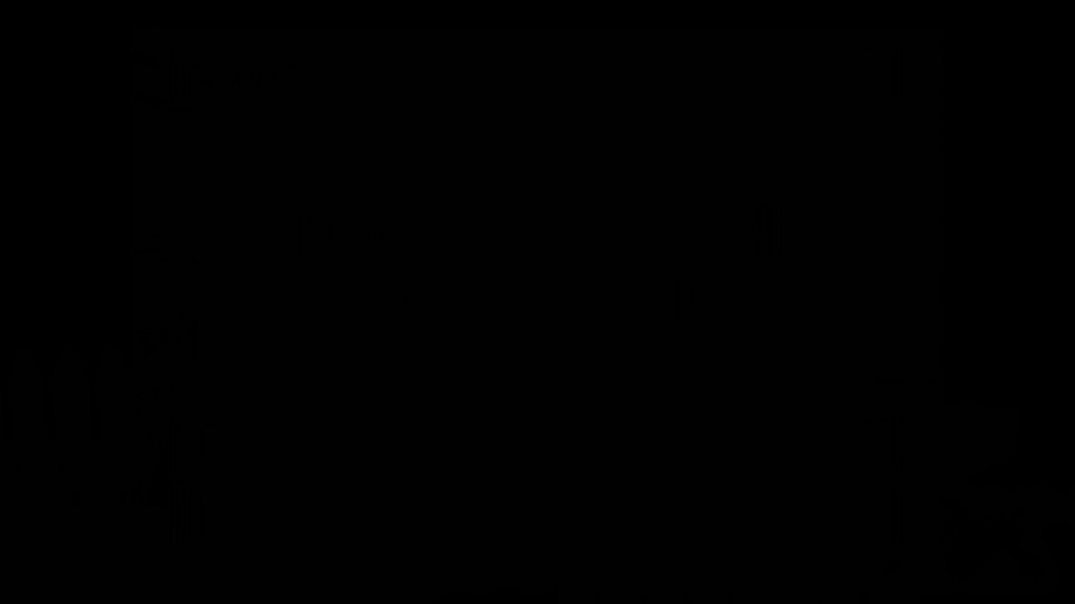